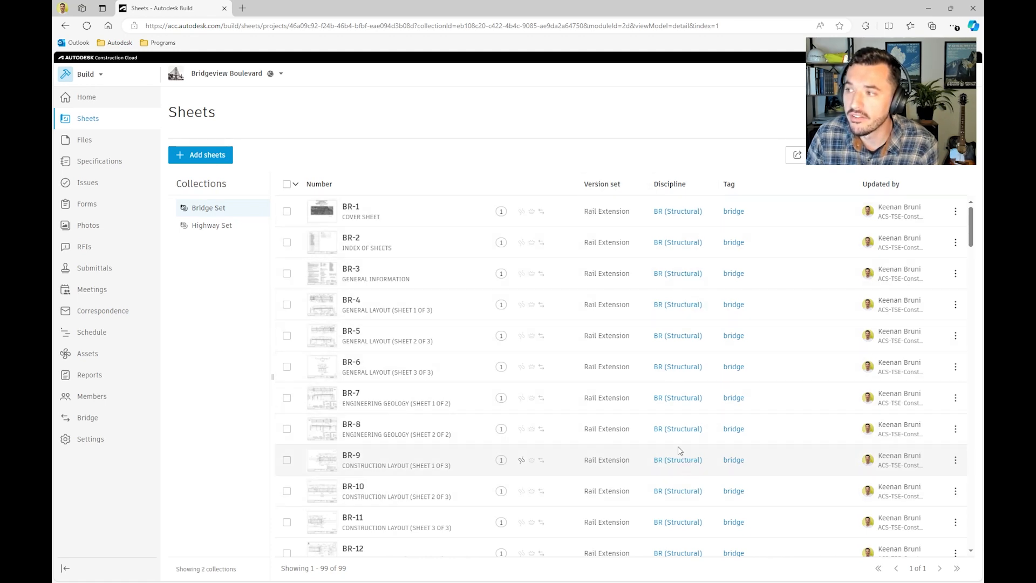
- Review the available search and filter options, including version set, discipline and tag, for the Bridge Set sheets
{"action": "left_click", "coordinate": [929, 162]}
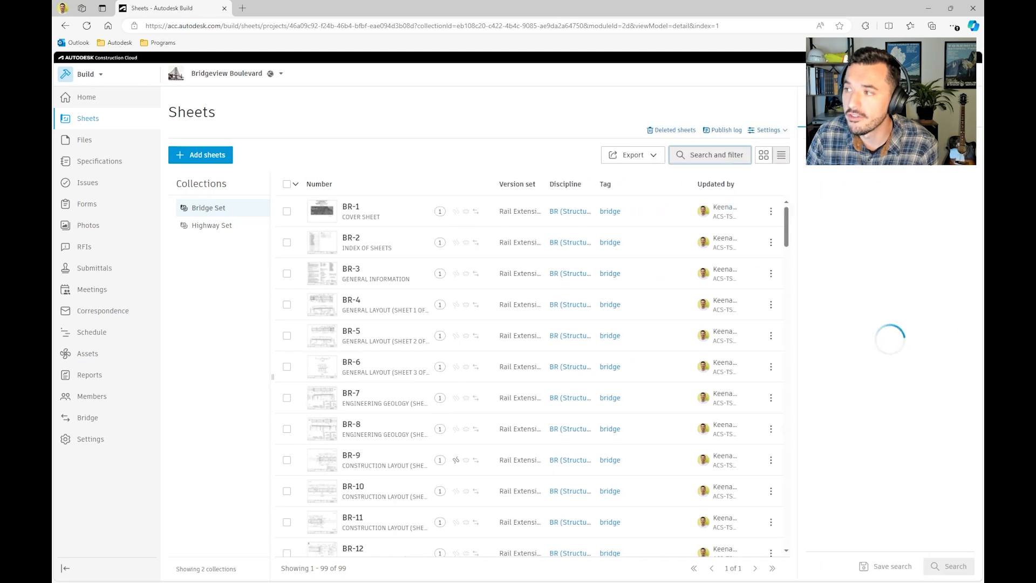
{"action": "left_click", "coordinate": [882, 260]}
{"action": "left_click", "coordinate": [881, 237]}
{"action": "left_click", "coordinate": [856, 295]}
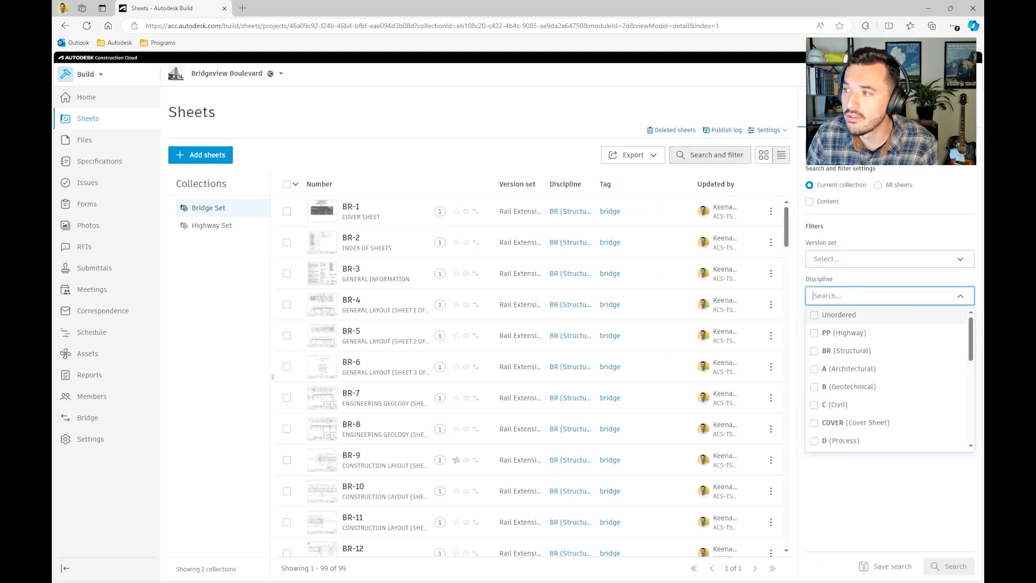
{"action": "left_click", "coordinate": [850, 212]}
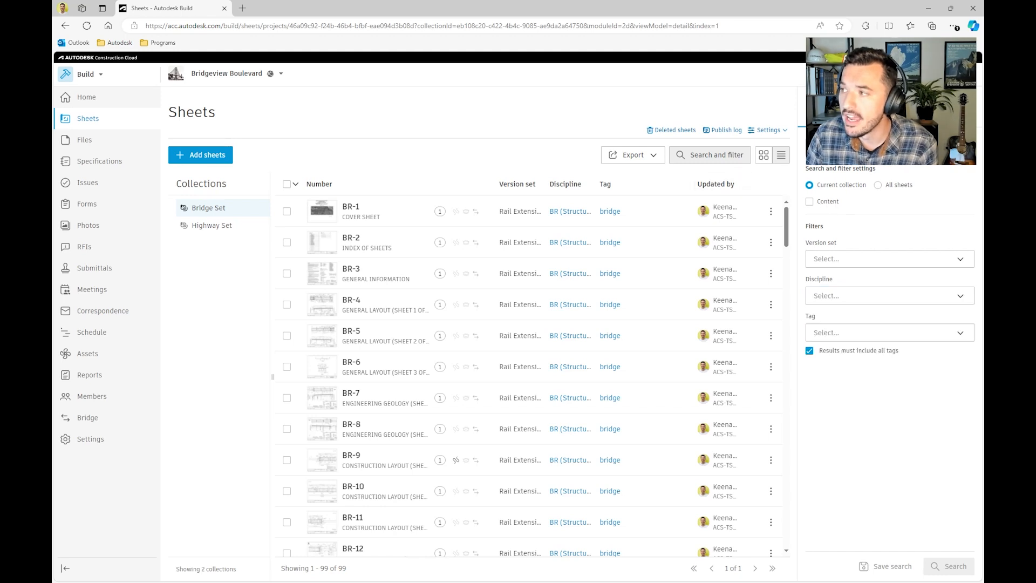
{"action": "left_click", "coordinate": [711, 155]}
- Open sheet PP-01 from the Highway Set collection
{"action": "left_click", "coordinate": [240, 226]}
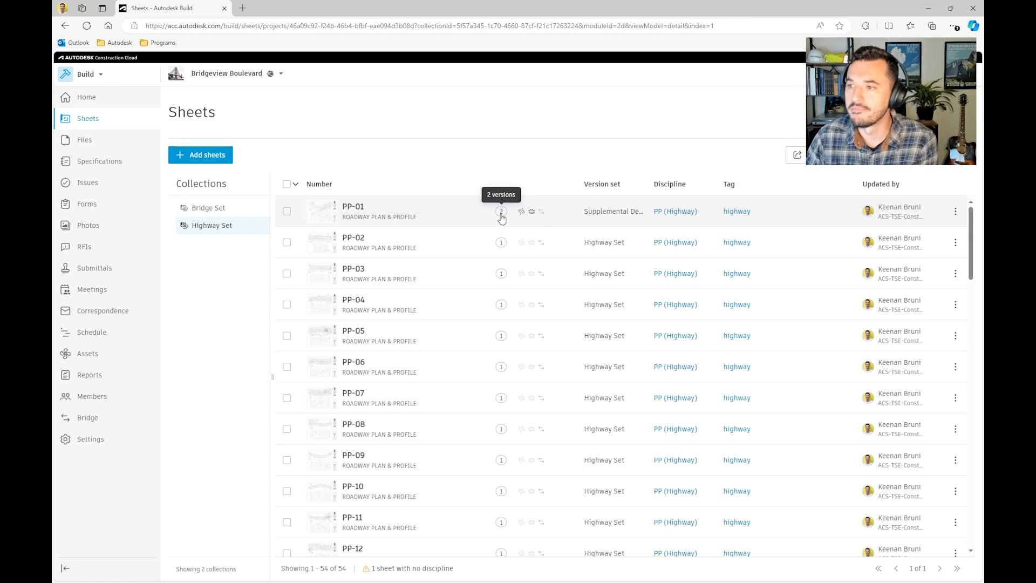
{"action": "left_click", "coordinate": [430, 212]}
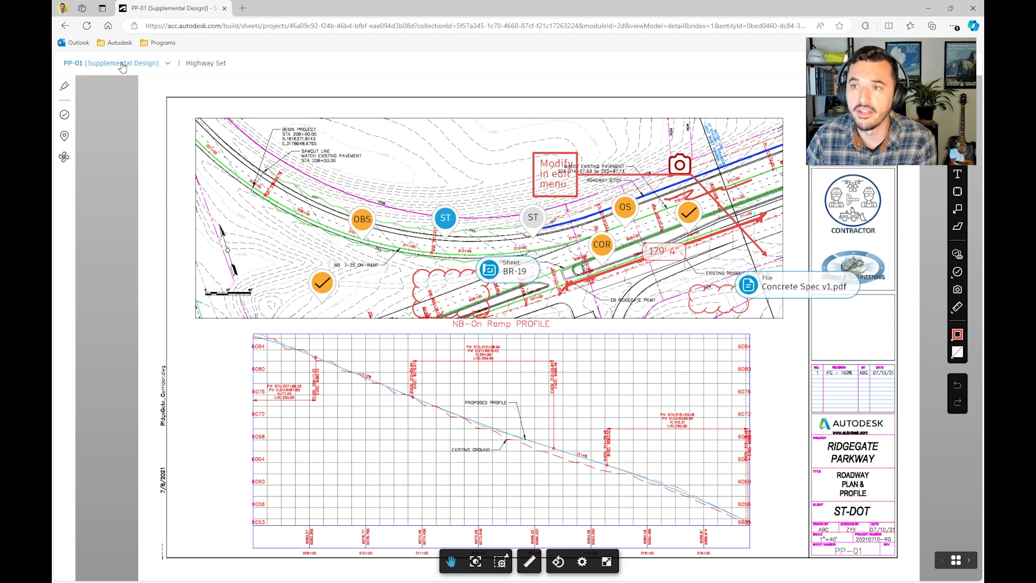
- View the older Highway Set version of sheet PP-01, then return to its Supplemental Design version
{"action": "left_click", "coordinate": [122, 67]}
{"action": "left_click", "coordinate": [114, 131]}
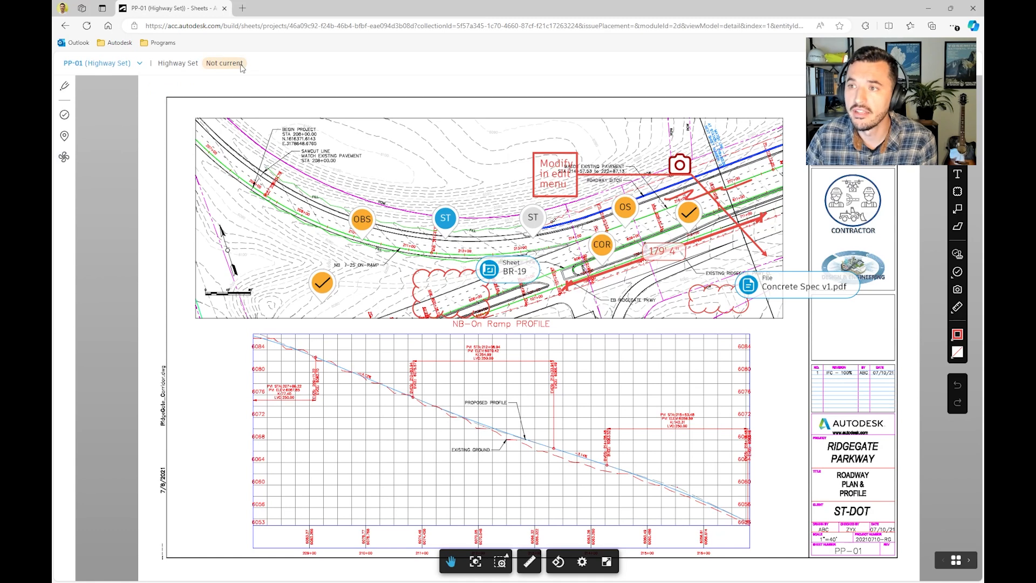
{"action": "mouse_move", "coordinate": [225, 64]}
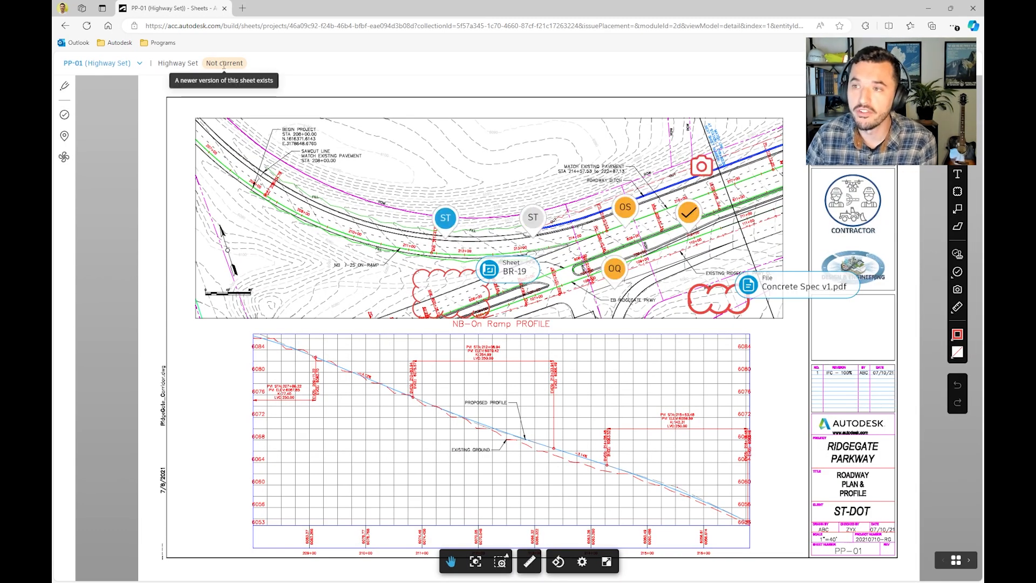
{"action": "left_click", "coordinate": [93, 66]}
{"action": "left_click", "coordinate": [95, 87]}
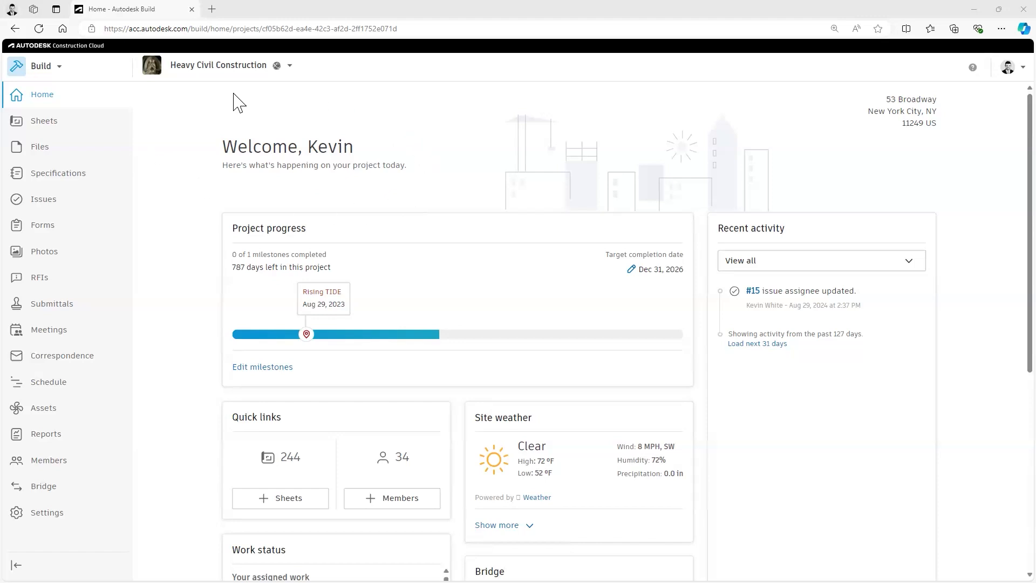
- Find sheet LP1604 in the Heavy Civil Construction project with the private saved search Demo (Tag), and open it
{"action": "left_click", "coordinate": [34, 124]}
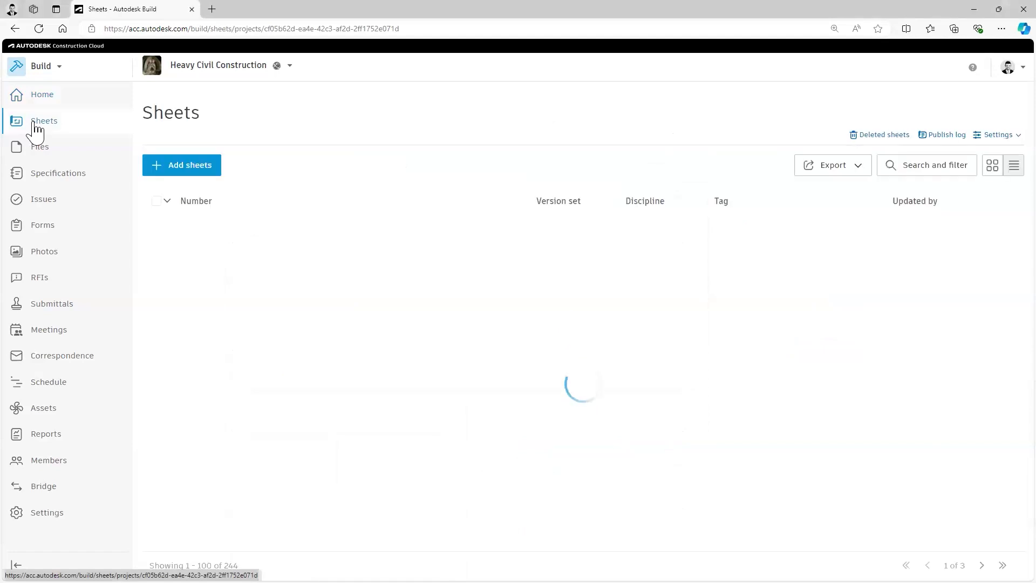
{"action": "left_click", "coordinate": [907, 165]}
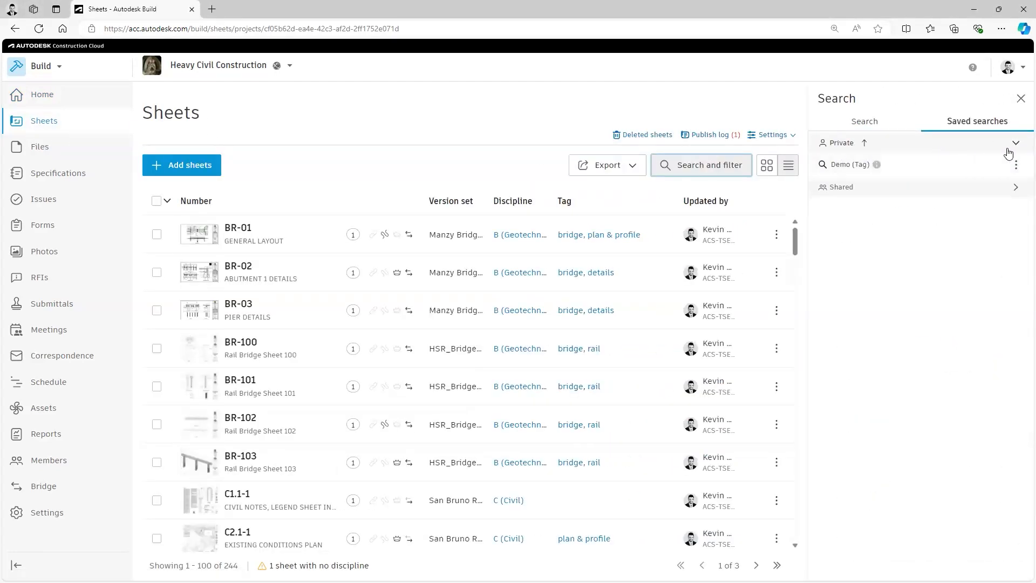
{"action": "left_click", "coordinate": [861, 165]}
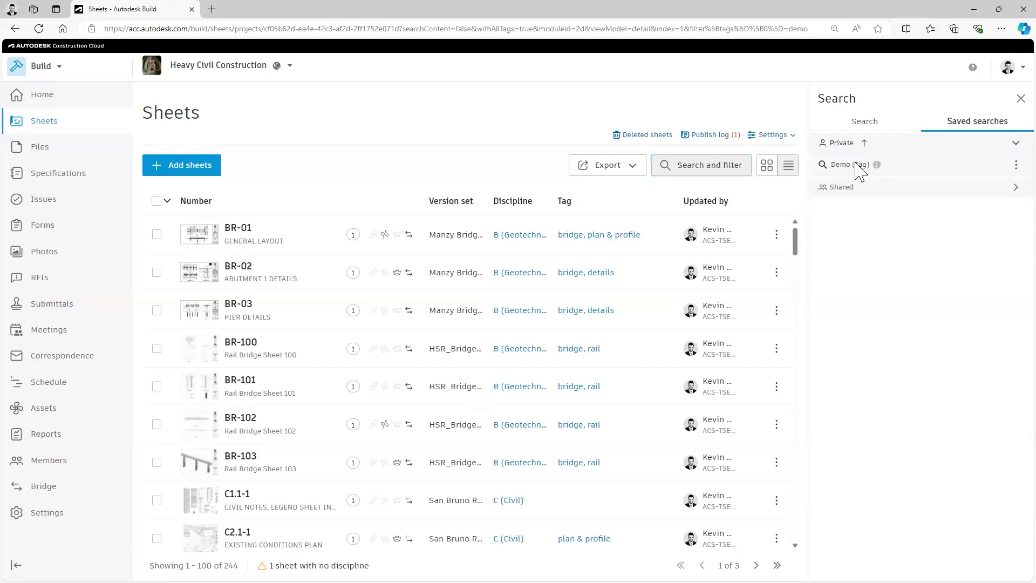
{"action": "left_click", "coordinate": [252, 246]}
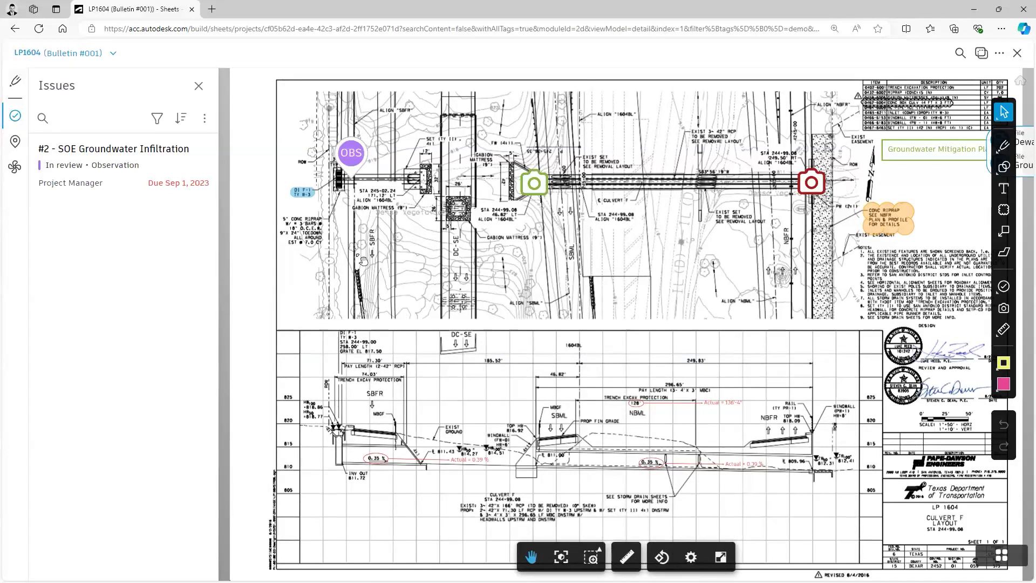
{"action": "scroll", "coordinate": [327, 176], "scroll_direction": "up", "scroll_amount": 3}
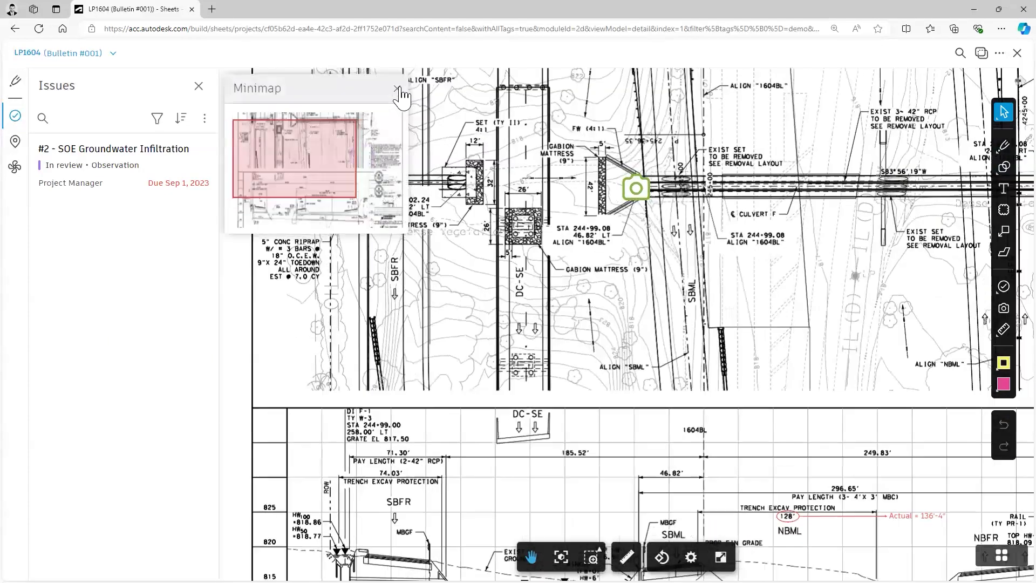
{"action": "scroll", "coordinate": [300, 142], "scroll_direction": "up", "scroll_amount": 5}
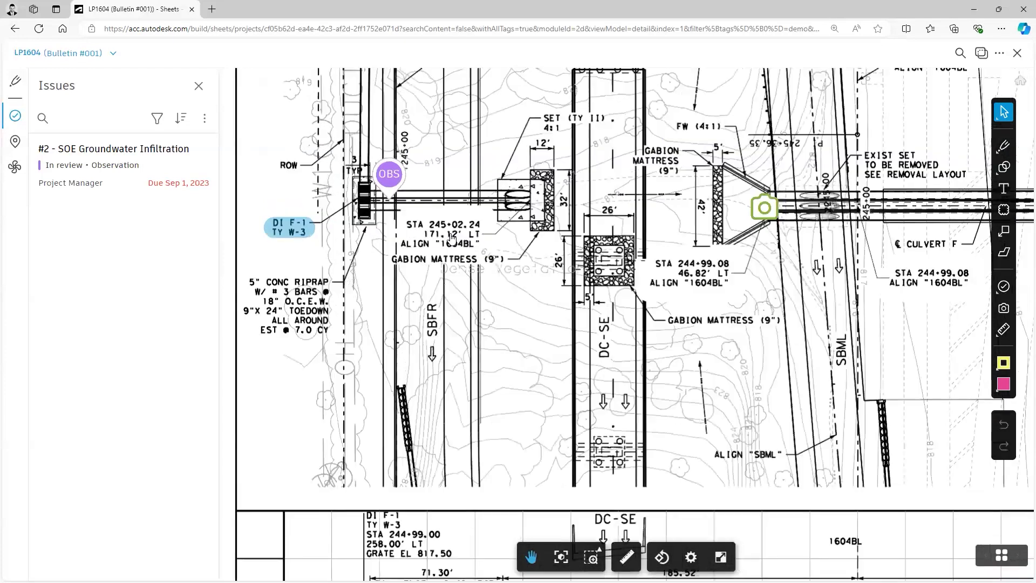
{"action": "left_click", "coordinate": [419, 196]}
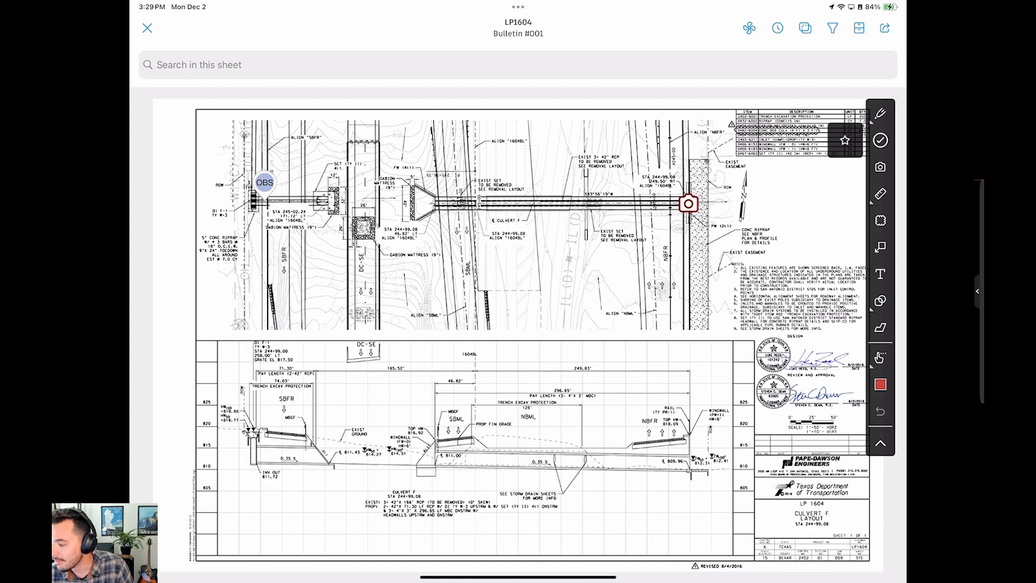
- In the tablet app, place an Unforeseen Condition issue on the culvert in the plan view of sheet LP1604
{"action": "left_click", "coordinate": [895, 140]}
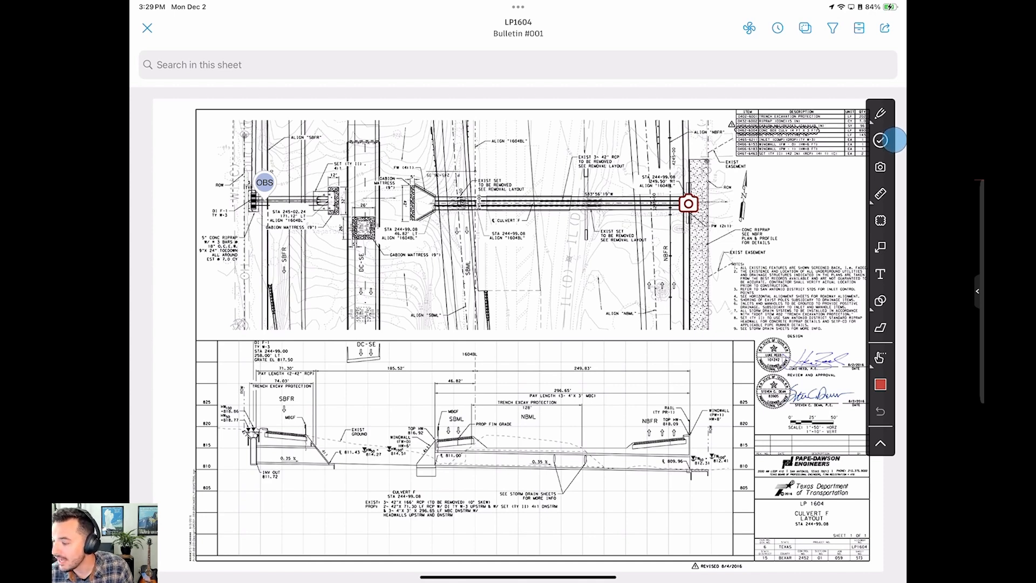
{"action": "left_click", "coordinate": [880, 141]}
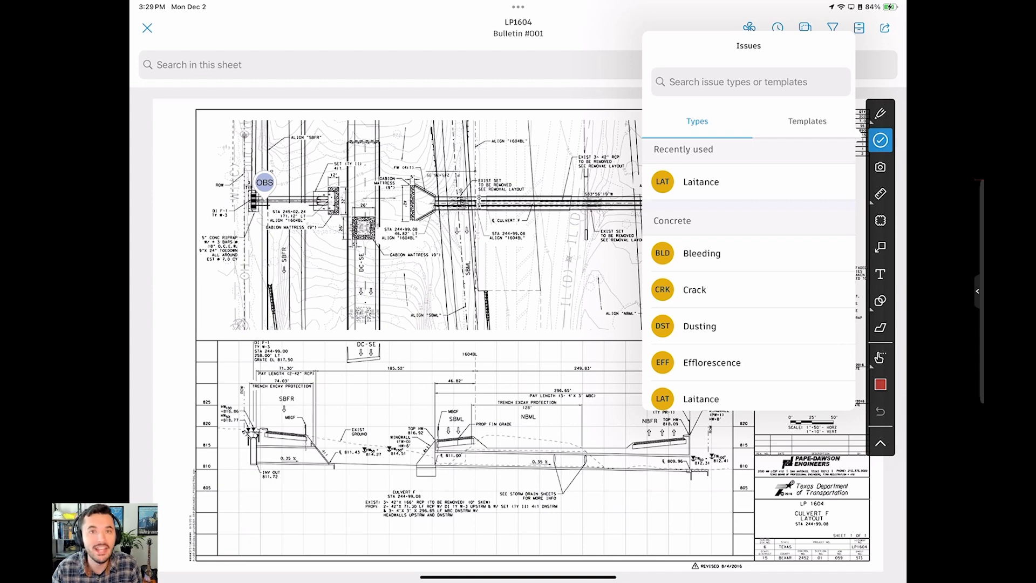
{"action": "scroll", "coordinate": [794, 227], "scroll_direction": "down", "scroll_amount": 10}
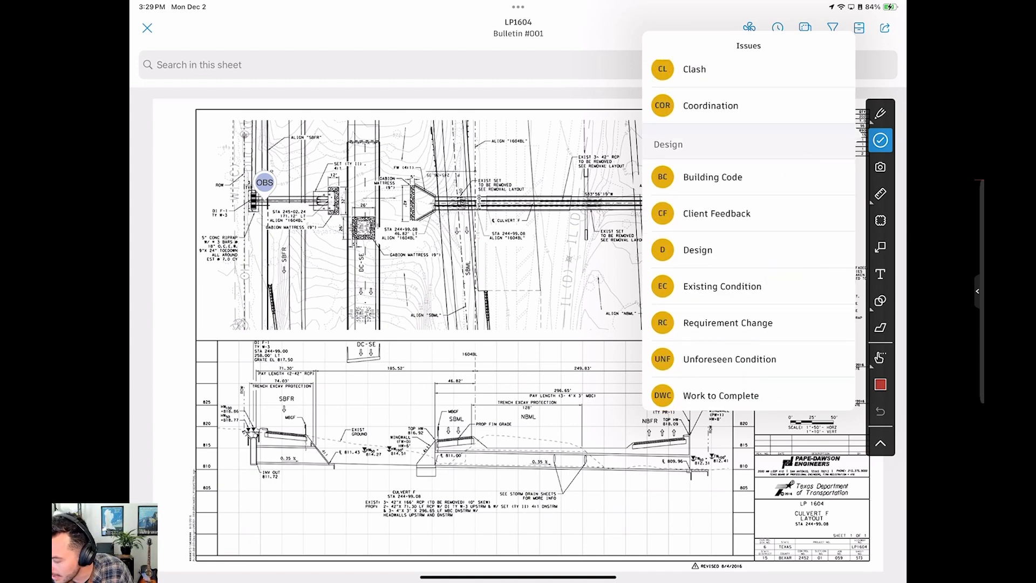
{"action": "left_click", "coordinate": [698, 250]}
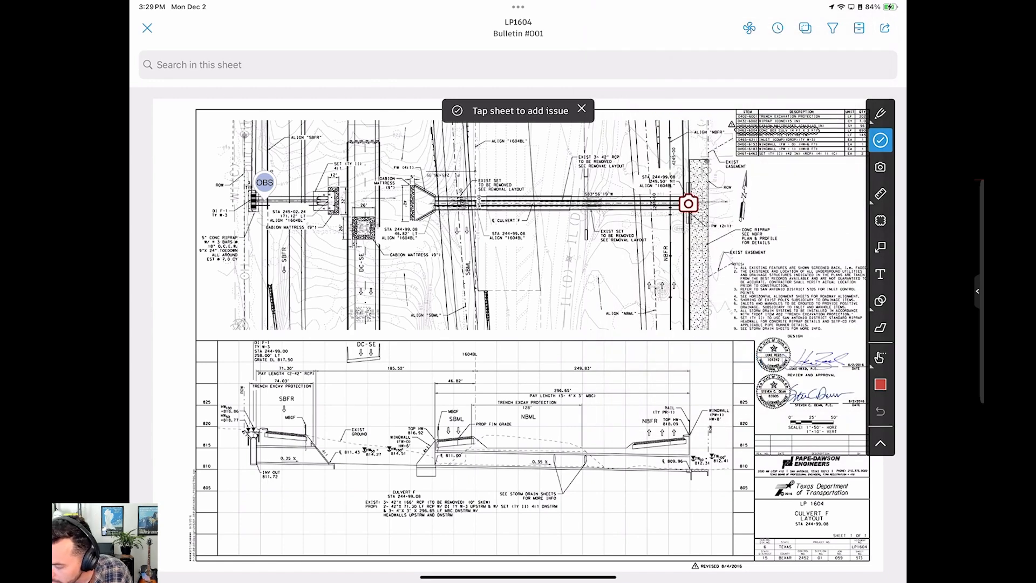
{"action": "left_click", "coordinate": [608, 195]}
- Enter "Gas line detected" as the description of the new issue
{"action": "left_click", "coordinate": [597, 389]}
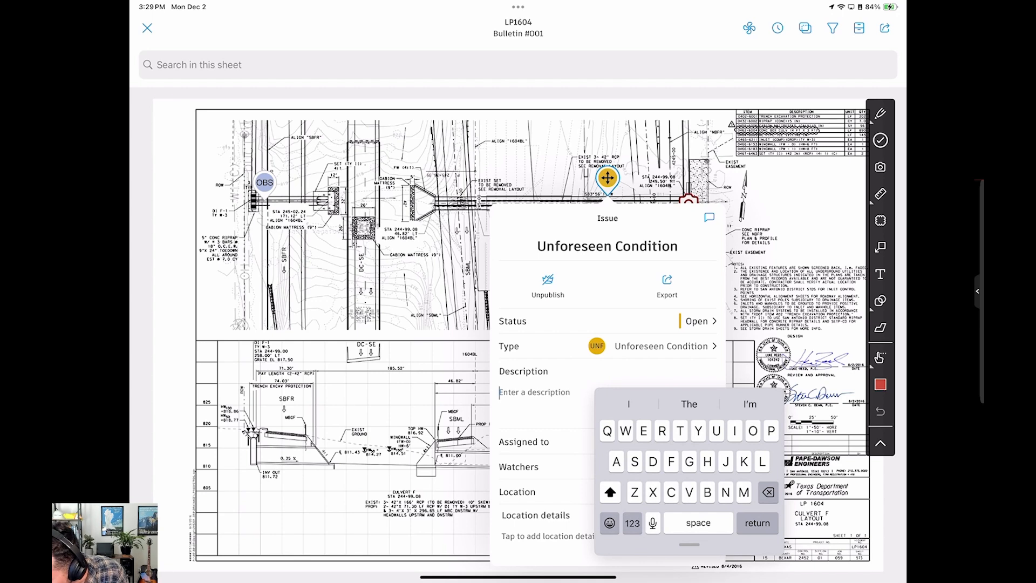
{"action": "type", "text": "Gas line"}
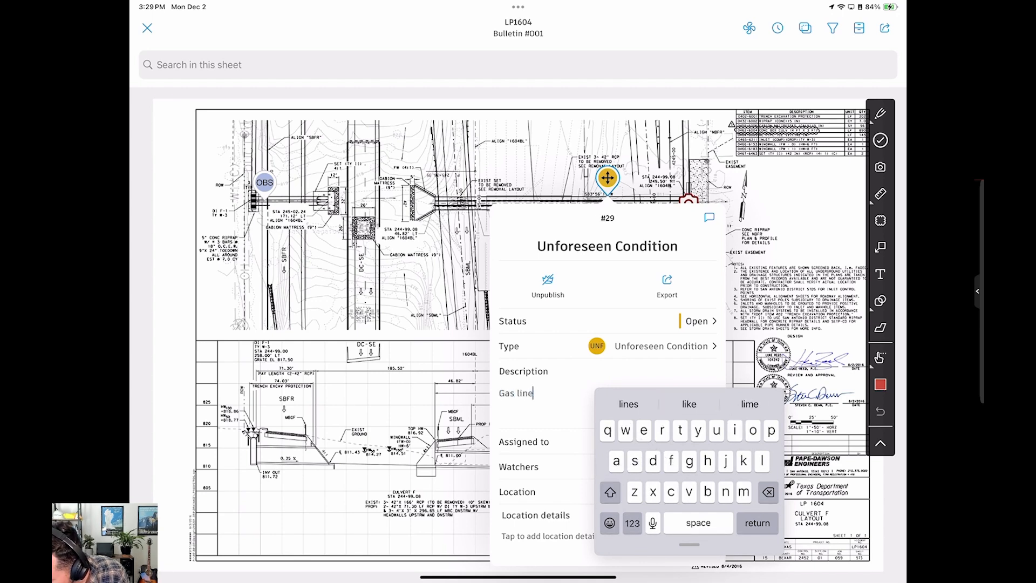
{"action": "type", "text": " detected"}
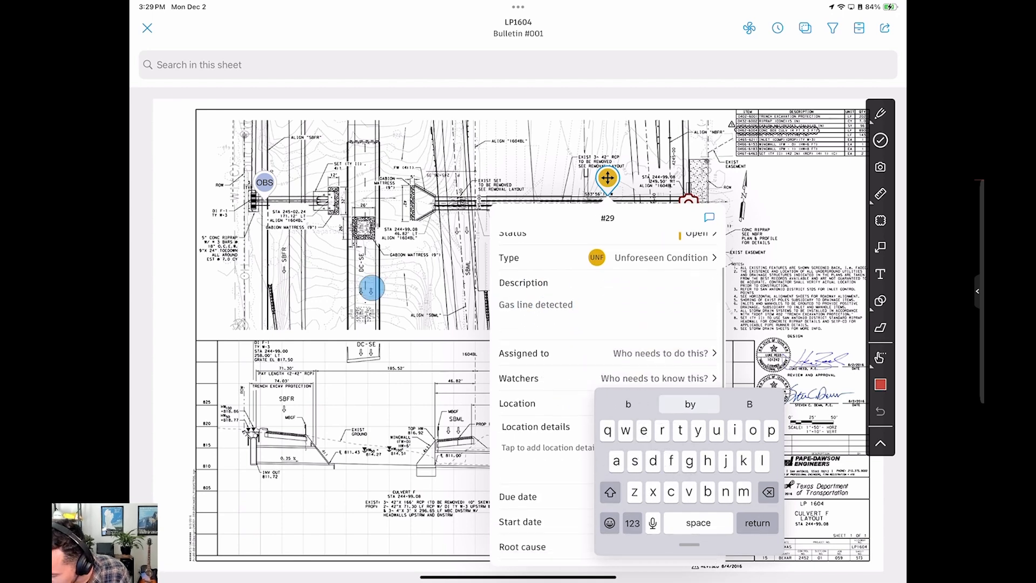
- Assign the Unforeseen Condition issue to the team member listed with the role Architect
{"action": "left_click", "coordinate": [608, 344]}
{"action": "scroll", "coordinate": [641, 488], "scroll_direction": "down", "scroll_amount": 3}
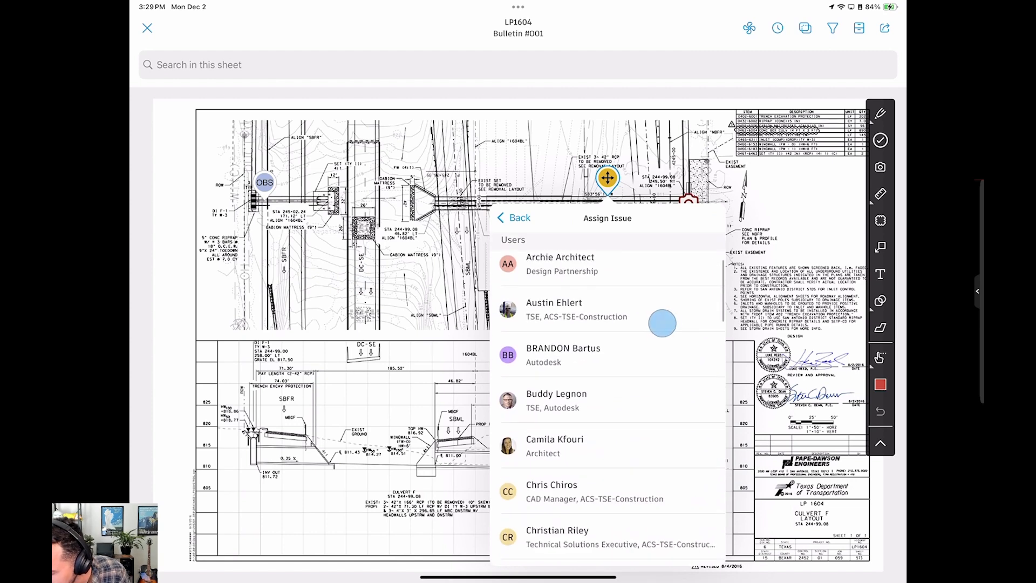
{"action": "left_click", "coordinate": [594, 446]}
{"action": "scroll", "coordinate": [665, 355], "scroll_direction": "down", "scroll_amount": 3}
- Set the due date of the Unforeseen Condition issue to Dec 7, 2024
{"action": "left_click", "coordinate": [688, 376]}
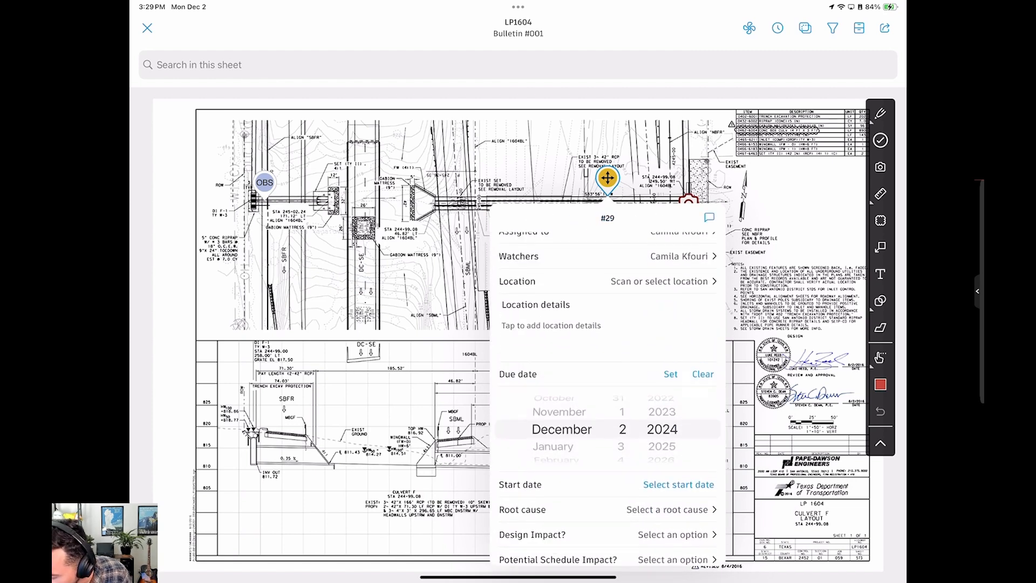
{"action": "scroll", "coordinate": [625, 431], "scroll_direction": "down", "scroll_amount": 5}
{"action": "left_click", "coordinate": [671, 374]}
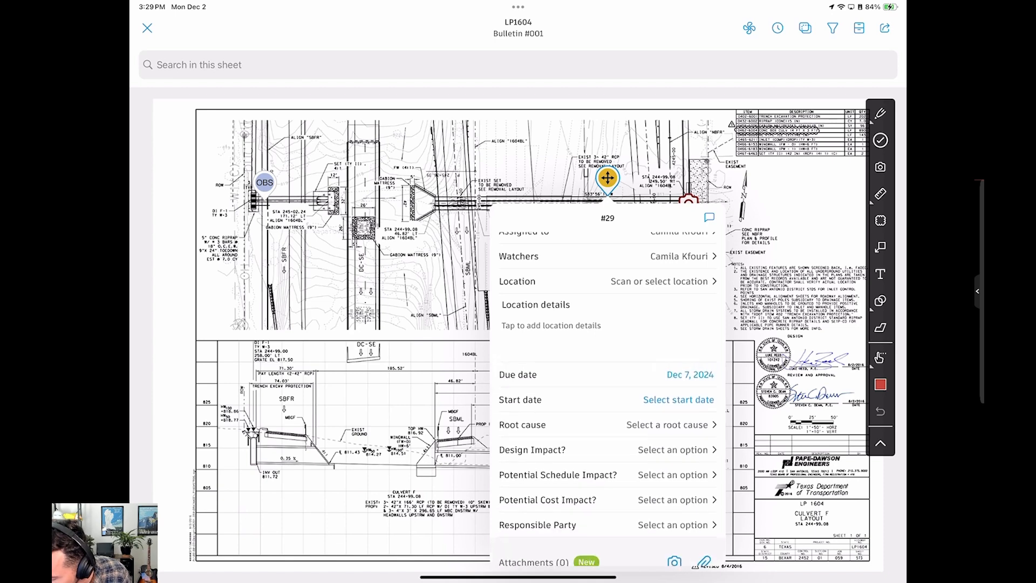
- Review the issue's root cause, impact, responsible party, attachment and reference fields
{"action": "scroll", "coordinate": [659, 451], "scroll_direction": "down", "scroll_amount": 3}
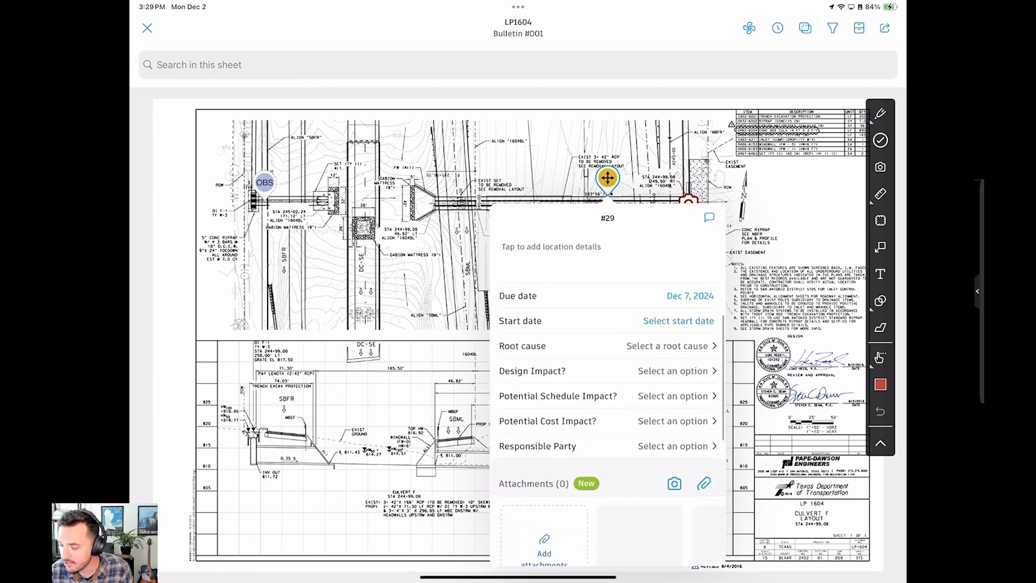
{"action": "scroll", "coordinate": [640, 423], "scroll_direction": "down", "scroll_amount": 1}
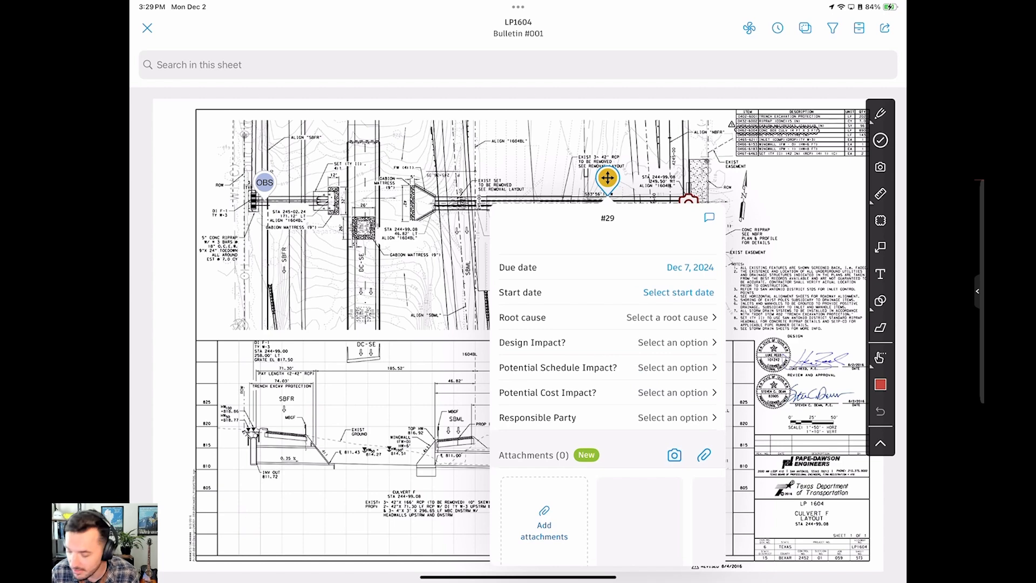
{"action": "scroll", "coordinate": [606, 312], "scroll_direction": "down", "scroll_amount": 5}
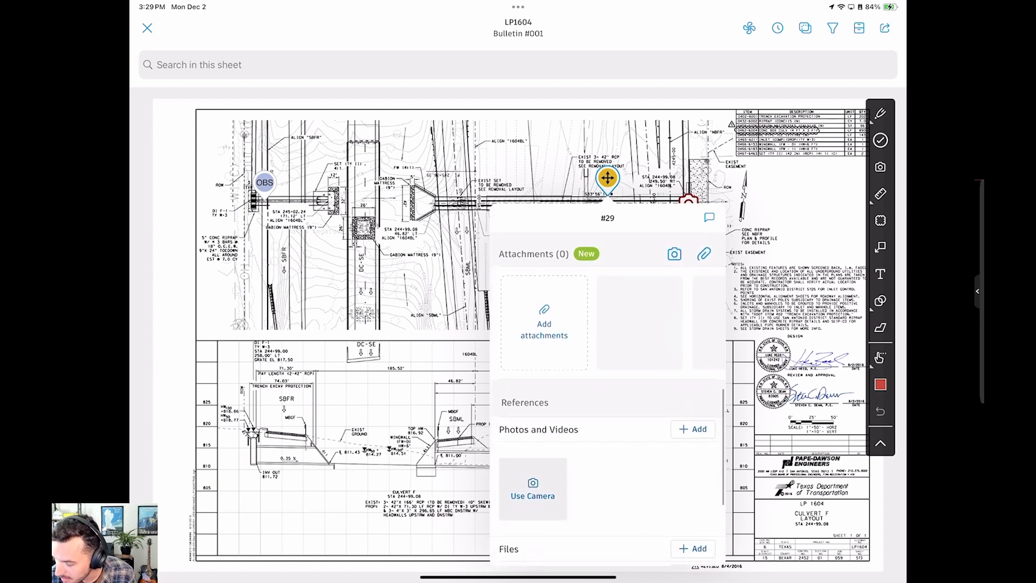
{"action": "scroll", "coordinate": [671, 363], "scroll_direction": "down", "scroll_amount": 3}
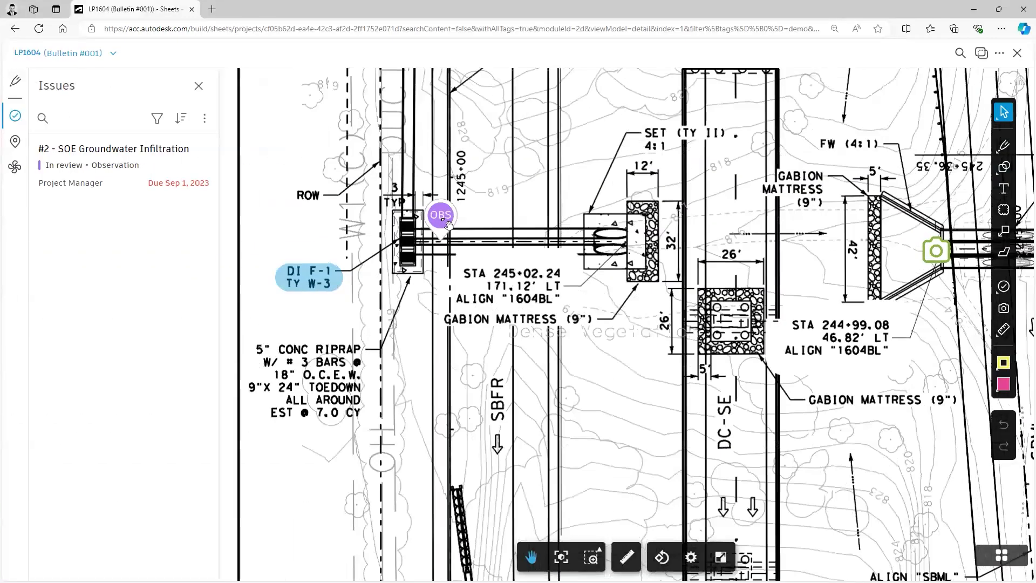
- Back in the browser, open the SOE Groundwater Infiltration observation on sheet LP1604 and examine its details and references
{"action": "left_click", "coordinate": [439, 221]}
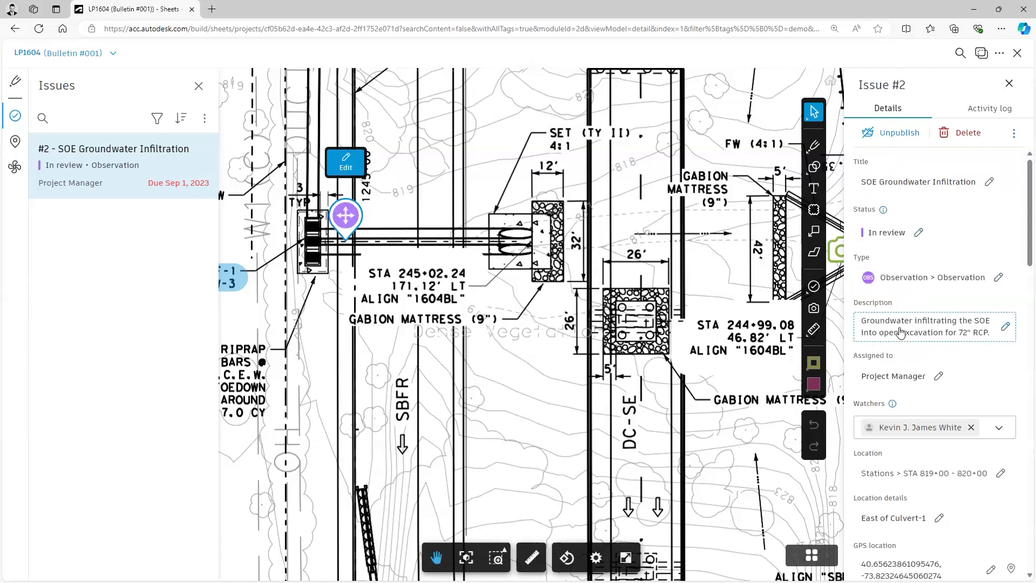
{"action": "scroll", "coordinate": [917, 375], "scroll_direction": "down", "scroll_amount": 5}
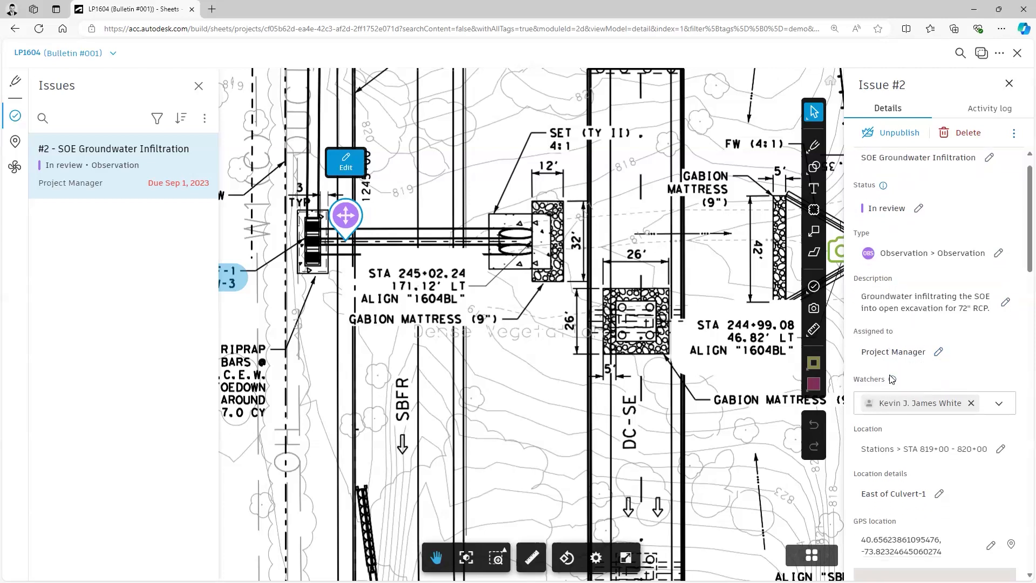
{"action": "mouse_move", "coordinate": [918, 388]}
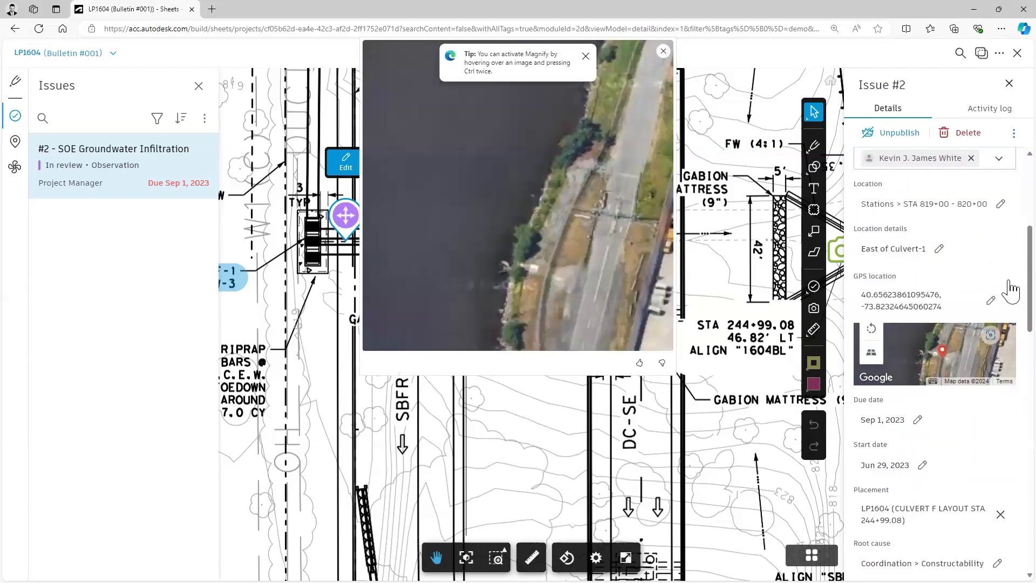
{"action": "scroll", "coordinate": [1010, 335], "scroll_direction": "down", "scroll_amount": 3}
{"action": "scroll", "coordinate": [1011, 351], "scroll_direction": "down", "scroll_amount": 2}
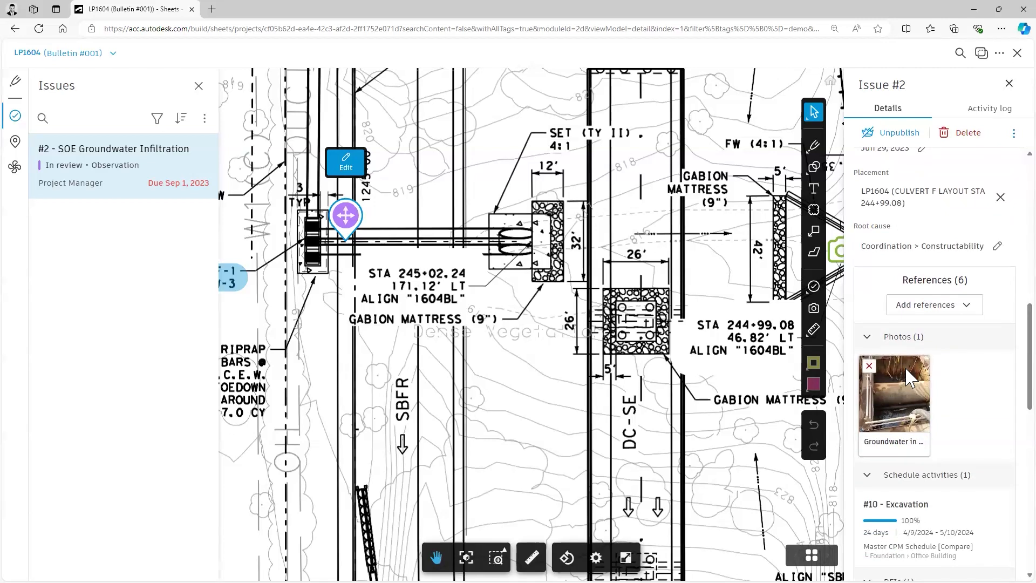
- Open the groundwater photo referenced by the issue and inspect the excavation shown in it
{"action": "left_click", "coordinate": [893, 394]}
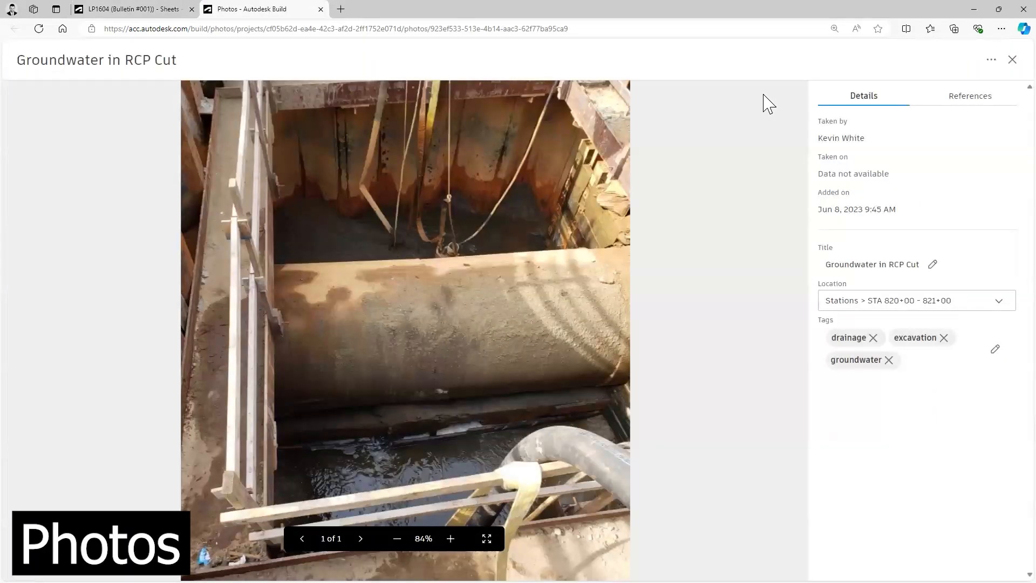
{"action": "left_click", "coordinate": [373, 144]}
{"action": "left_click", "coordinate": [399, 146]}
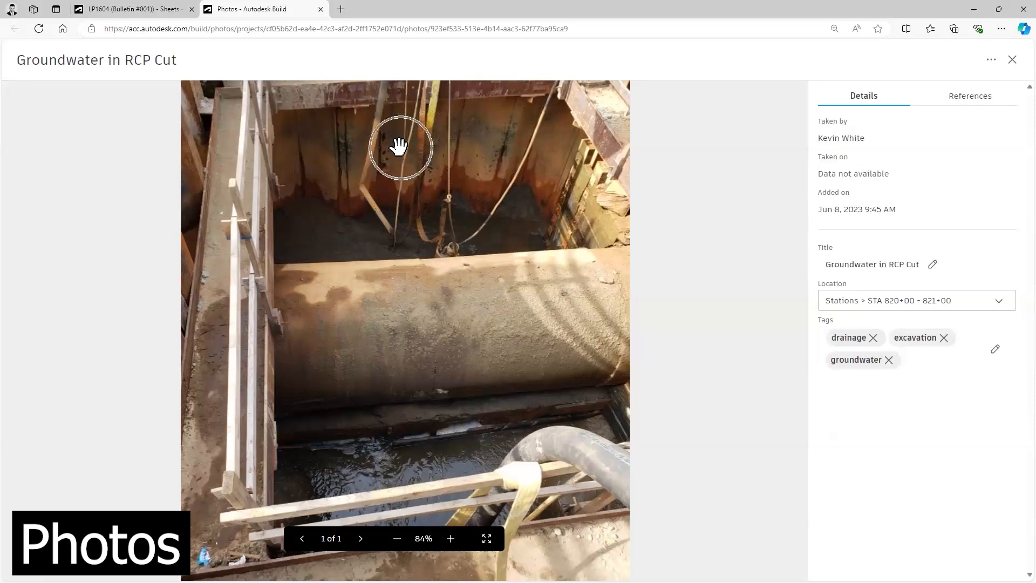
- Finish inspecting the Groundwater in RCP Cut photo, close it and return to sheet LP1604
{"action": "left_click", "coordinate": [449, 451]}
{"action": "left_click", "coordinate": [349, 216]}
{"action": "left_click", "coordinate": [348, 216]}
{"action": "left_click", "coordinate": [1010, 59]}
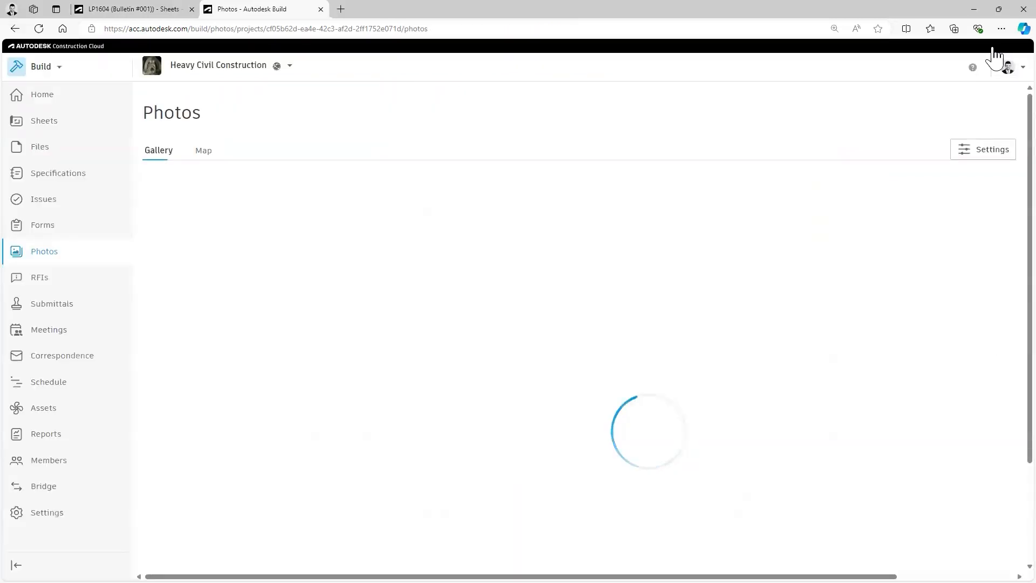
{"action": "left_click", "coordinate": [143, 13]}
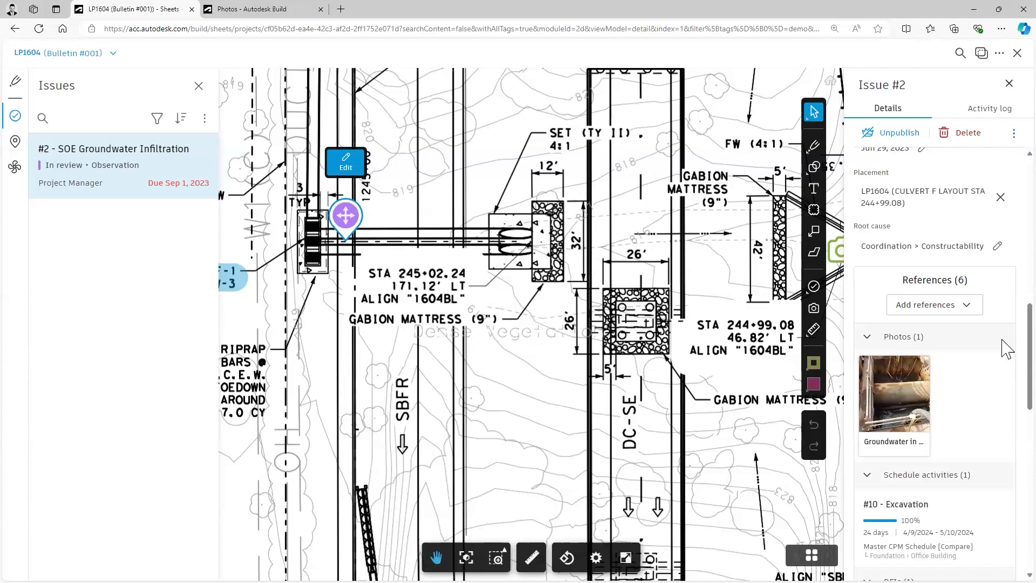
- Check which RFIs are available as references for the SOE Groundwater Infiltration issue, and leave without adding any
{"action": "scroll", "coordinate": [1005, 323], "scroll_direction": "up", "scroll_amount": 1}
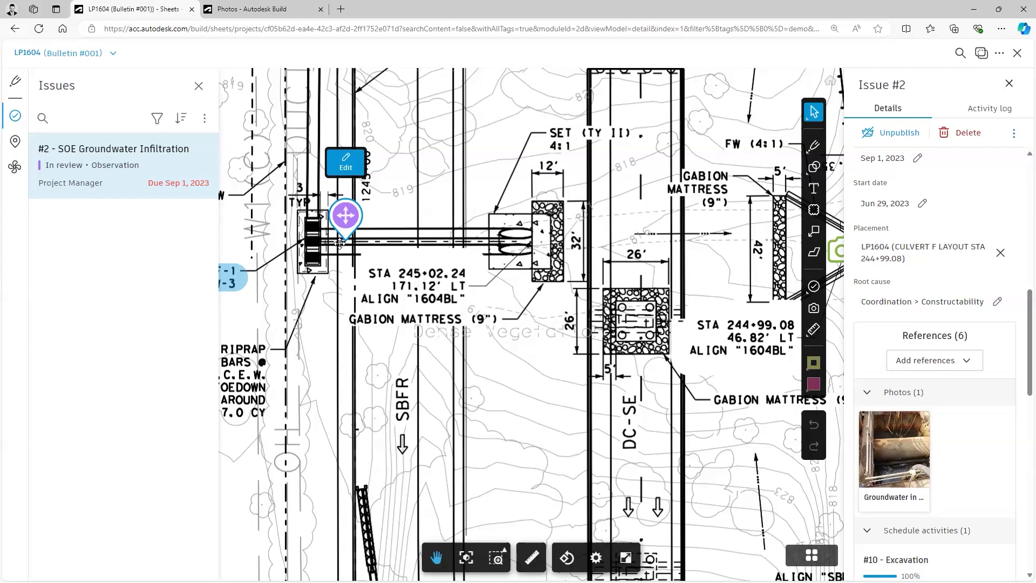
{"action": "left_click", "coordinate": [955, 363]}
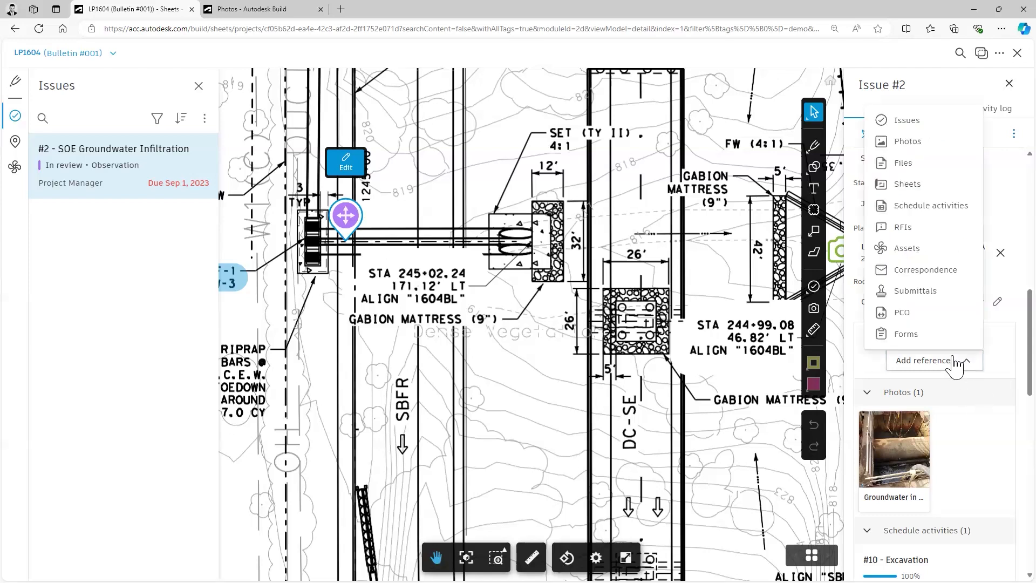
{"action": "left_click", "coordinate": [904, 228]}
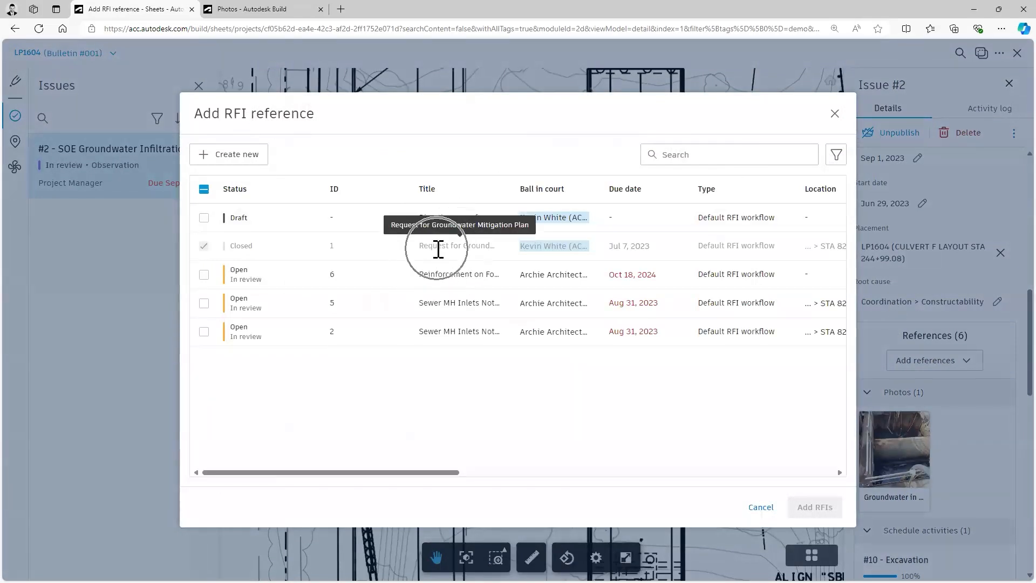
{"action": "left_click", "coordinate": [835, 113]}
- Open the issue's linked RFI, Request for Groundwater Mitigation Plan, and read its official response
{"action": "scroll", "coordinate": [922, 353], "scroll_direction": "down", "scroll_amount": 8}
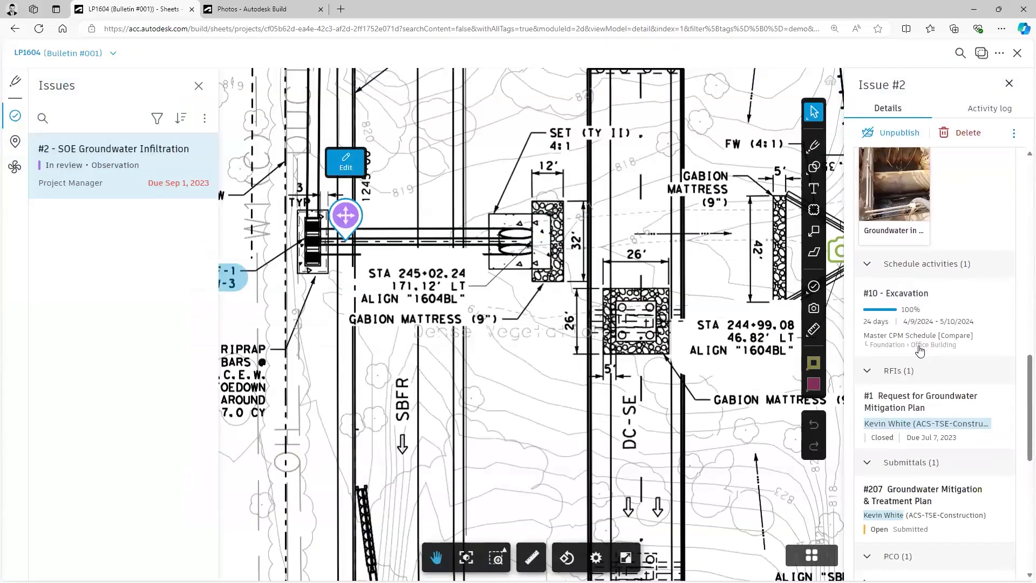
{"action": "left_click", "coordinate": [901, 228]}
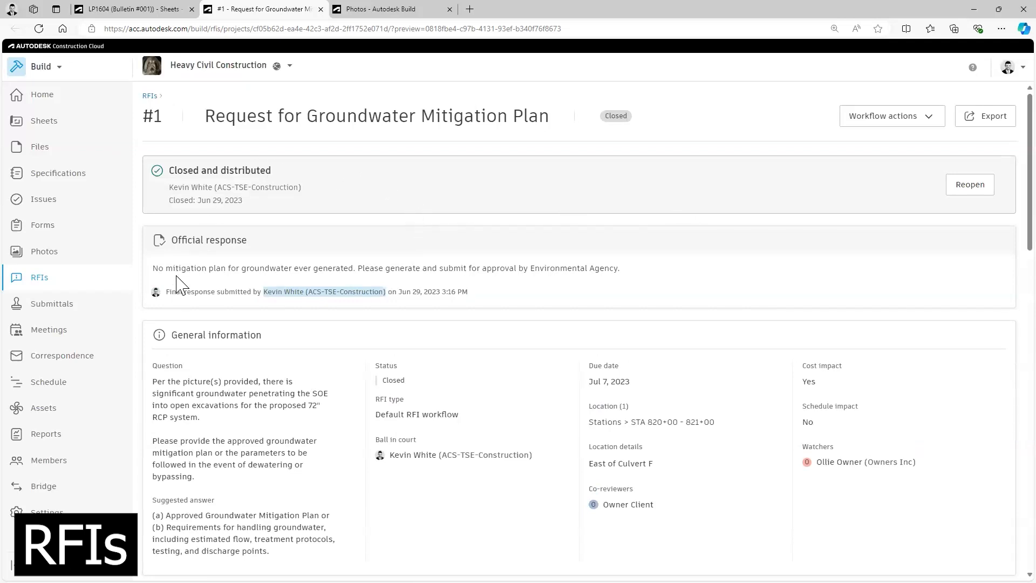
{"action": "left_click_drag", "start_coordinate": [159, 268], "coordinate": [202, 269]}
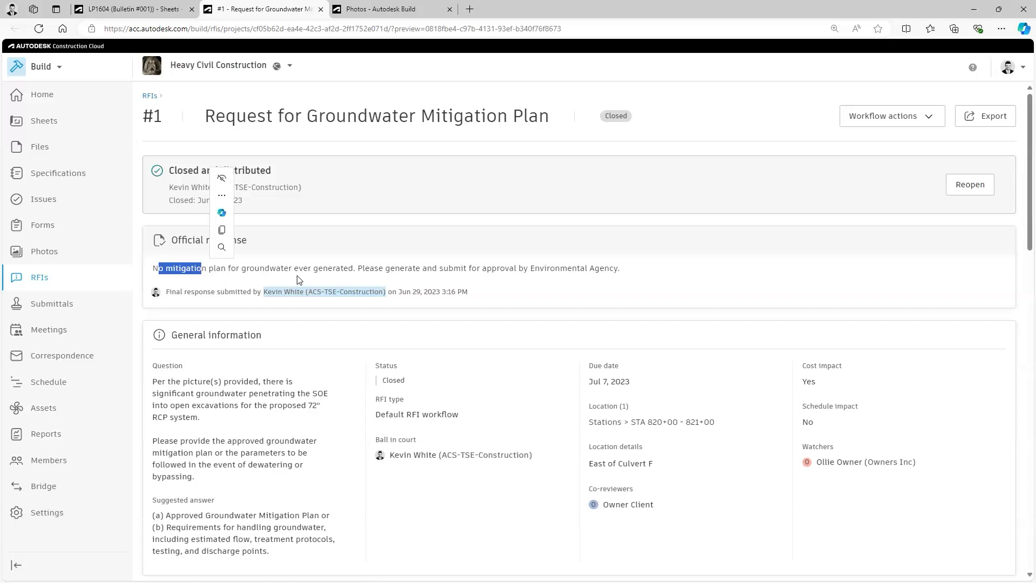
{"action": "left_click", "coordinate": [322, 272]}
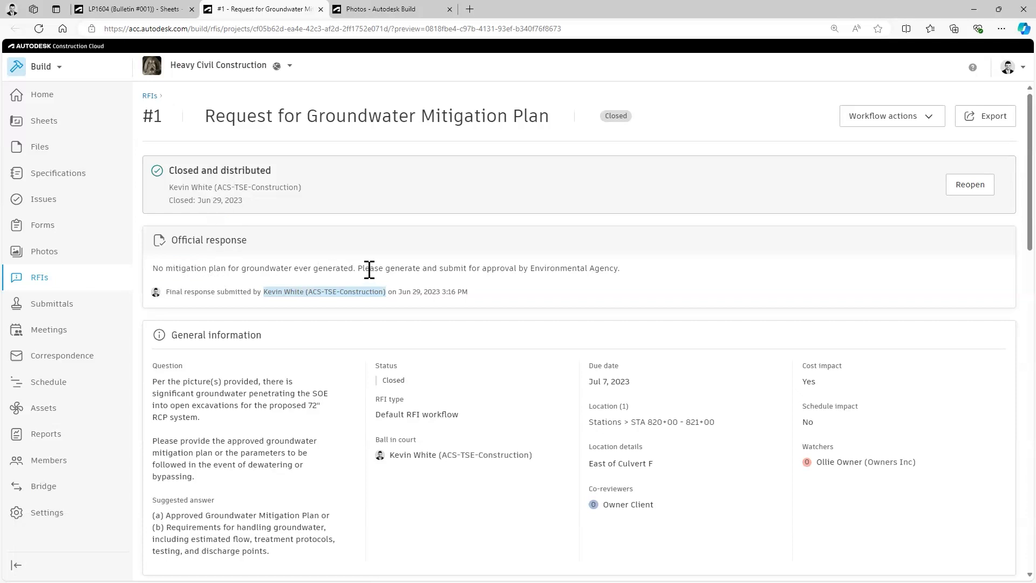
{"action": "left_click_drag", "start_coordinate": [369, 270], "coordinate": [581, 274]}
{"action": "left_click", "coordinate": [689, 281]}
- Review the RFI's general information and its references, from sheet markups and files to the schedule activities and PCO
{"action": "scroll", "coordinate": [500, 332], "scroll_direction": "down", "scroll_amount": 5}
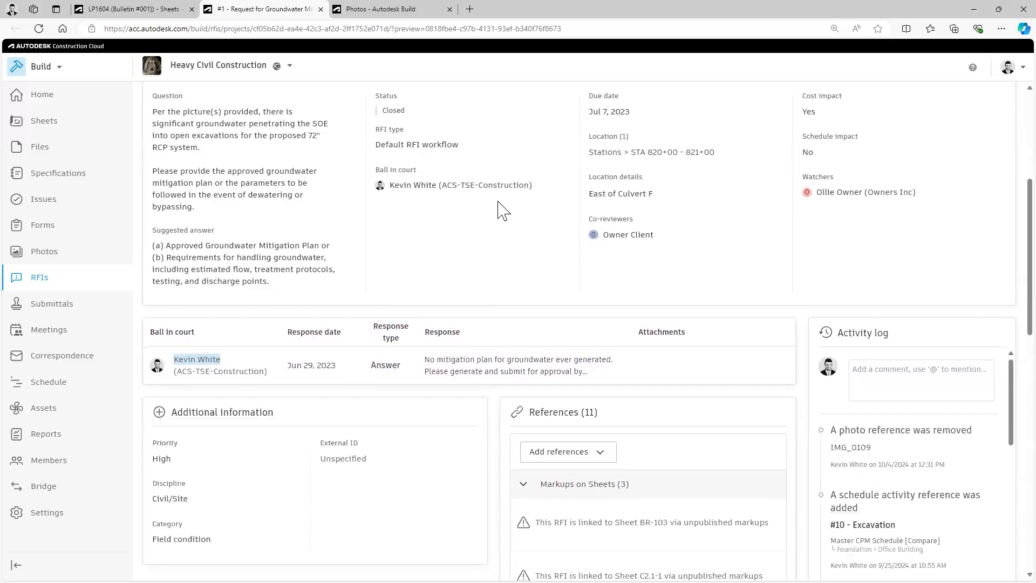
{"action": "scroll", "coordinate": [503, 211], "scroll_direction": "down", "scroll_amount": 8}
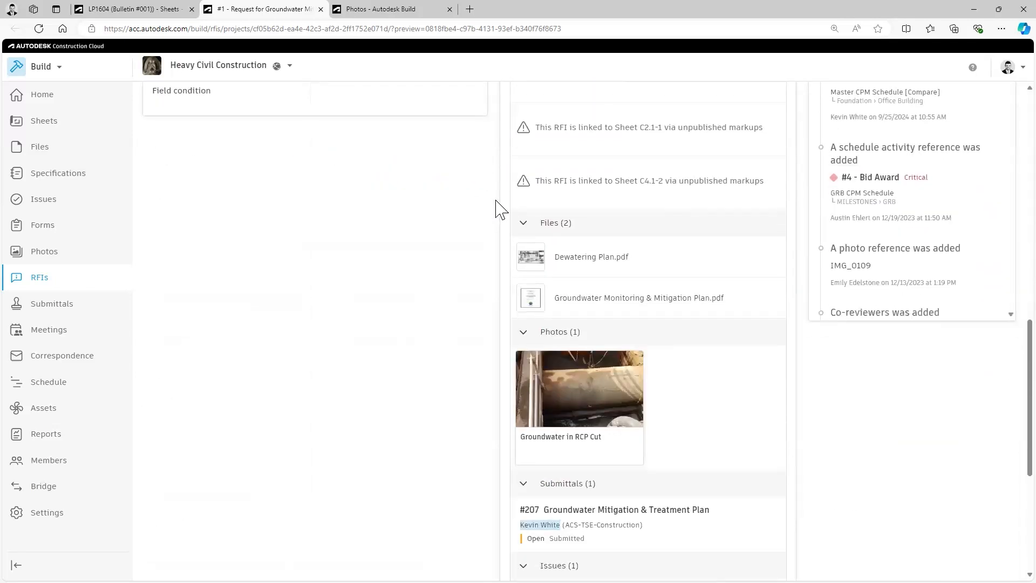
{"action": "scroll", "coordinate": [482, 211], "scroll_direction": "down", "scroll_amount": 5}
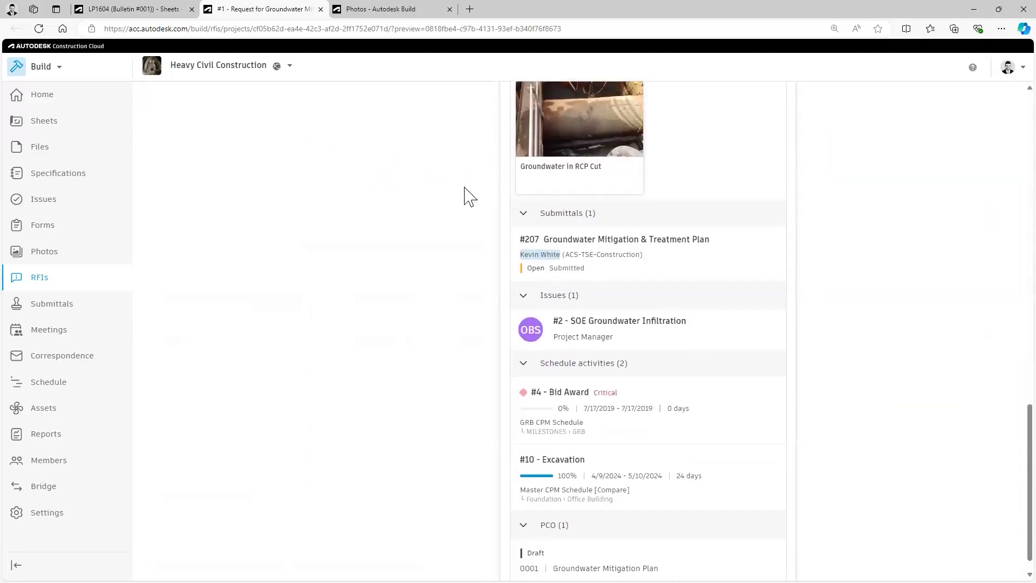
{"action": "scroll", "coordinate": [426, 215], "scroll_direction": "down", "scroll_amount": 1}
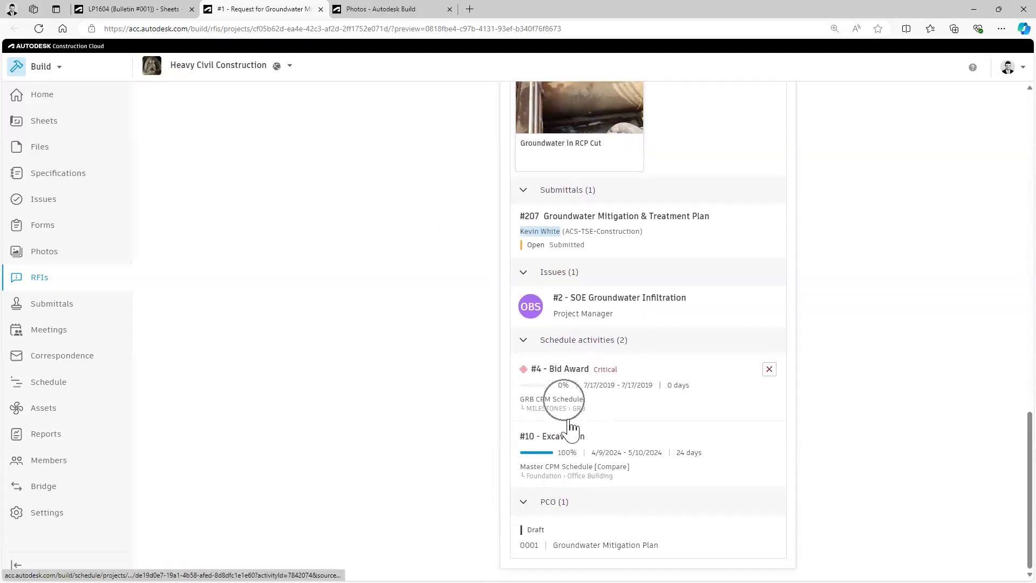
{"action": "key", "text": "ctrl"}
{"action": "key", "text": "ctrl"}
{"action": "key", "text": "ctrl"}
{"action": "key", "text": "ctrl"}
{"action": "key", "text": "ctrl"}
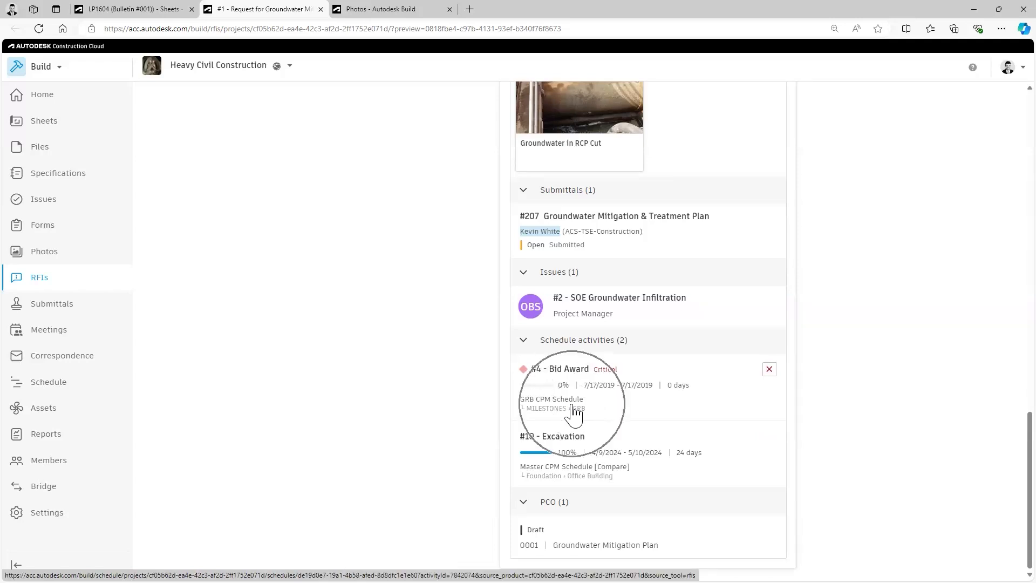
{"action": "key", "text": "ctrl"}
{"action": "key", "text": "ctrl"}
{"action": "key", "text": "ctrl"}
- Open the RFI's referenced Excavation activity in the Master CPM Schedule and examine its linked issue, submittal and RFI
{"action": "left_click", "coordinate": [577, 456]}
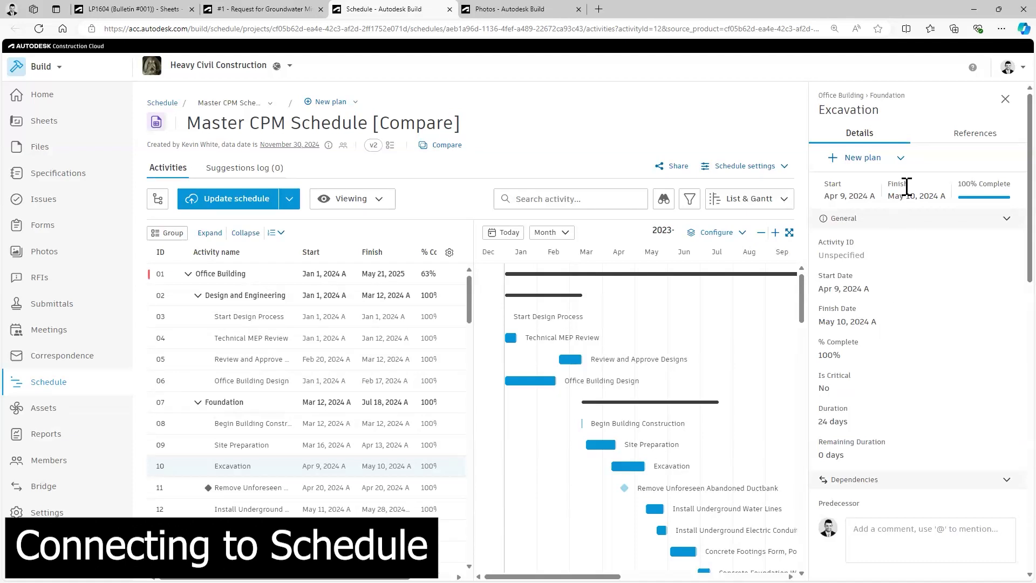
{"action": "left_click", "coordinate": [955, 136]}
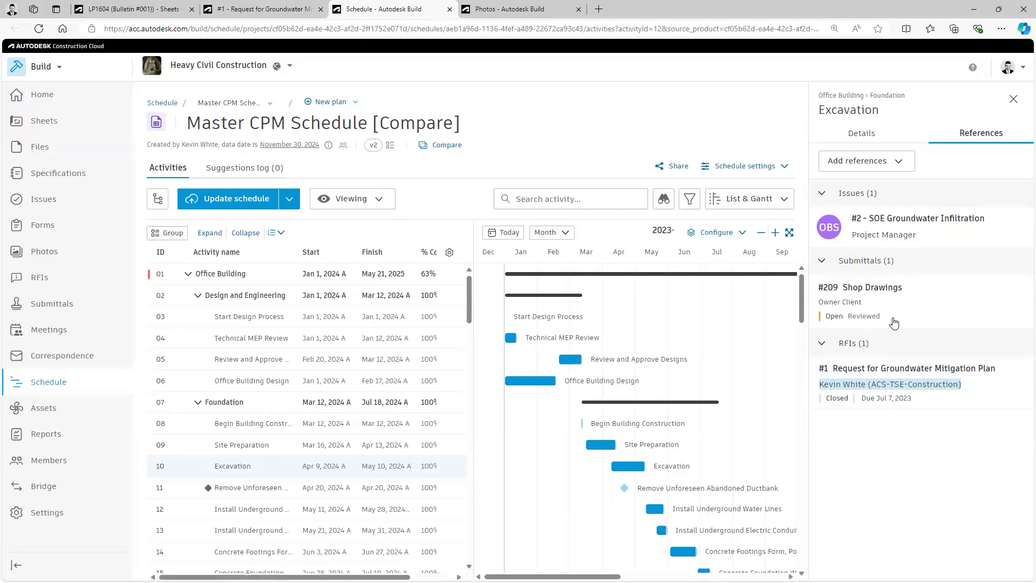
{"action": "key", "text": "ctrl"}
{"action": "key", "text": "ctrl"}
{"action": "key", "text": "ctrl"}
{"action": "key", "text": "ctrl"}
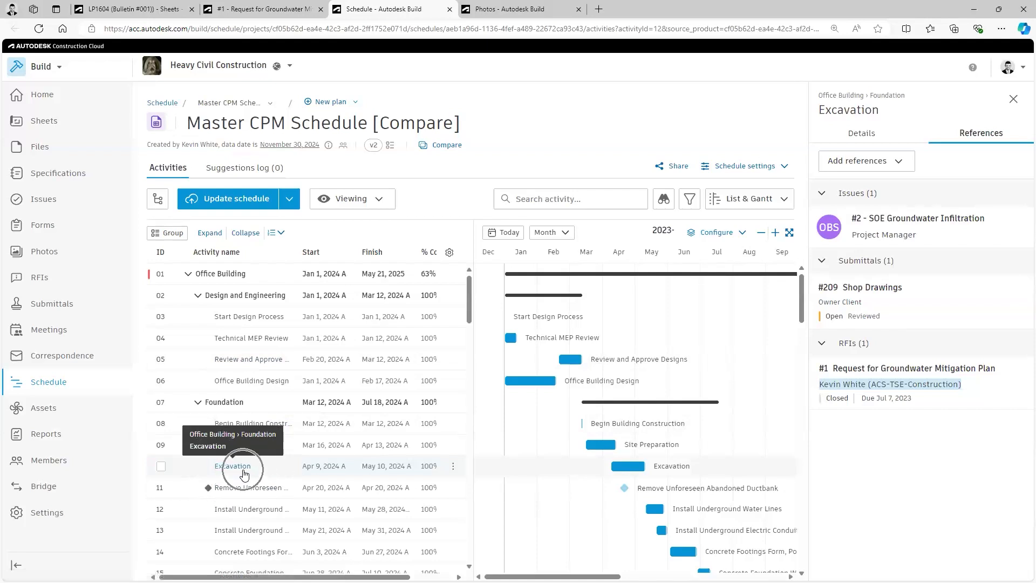
{"action": "key", "text": "ctrl"}
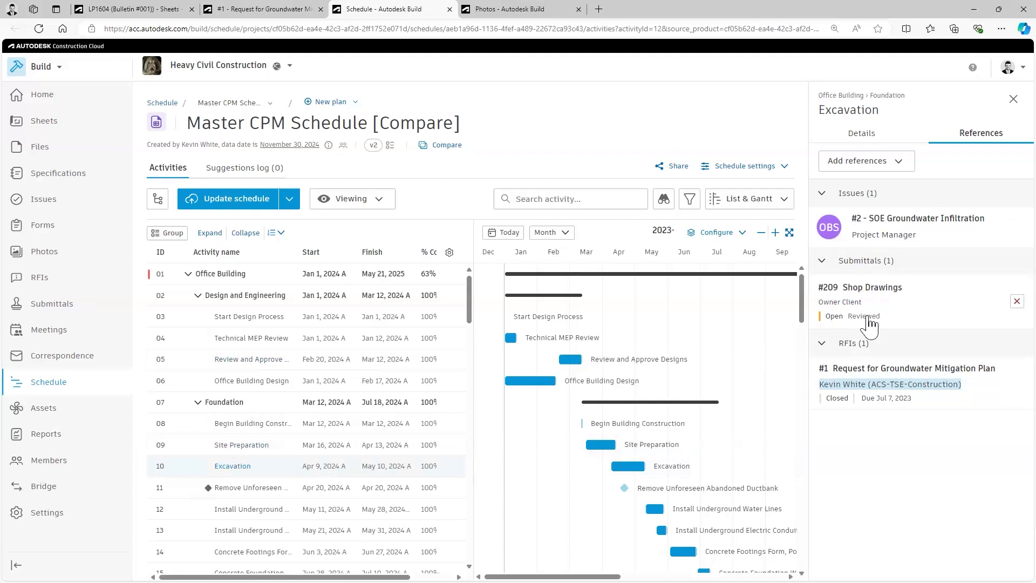
{"action": "left_click", "coordinate": [919, 223]}
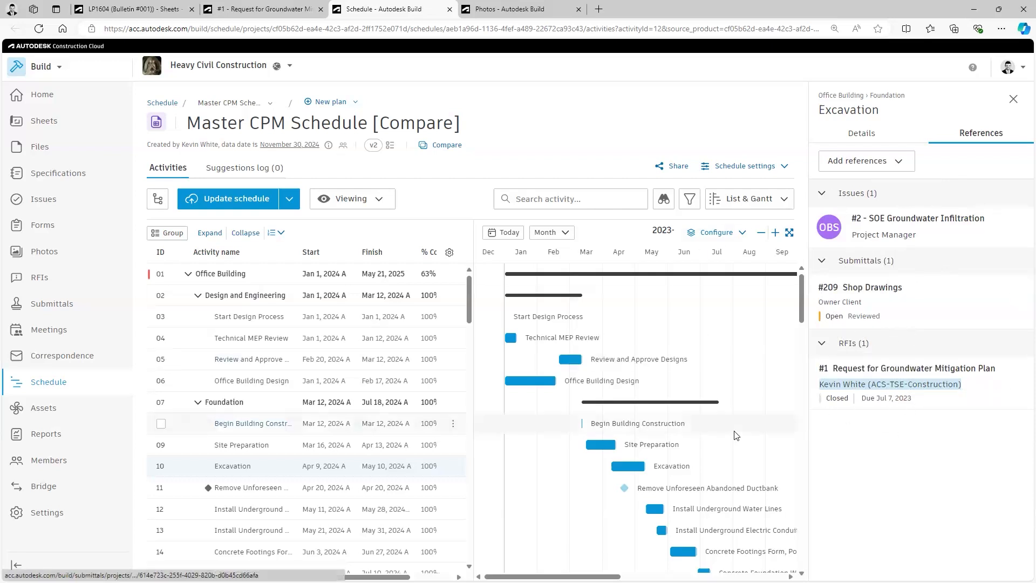
- From the Excavation activity's references, open the Request for Groundwater Mitigation Plan RFI and view its referenced Dewatering Plan.pdf
{"action": "left_click", "coordinate": [843, 402]}
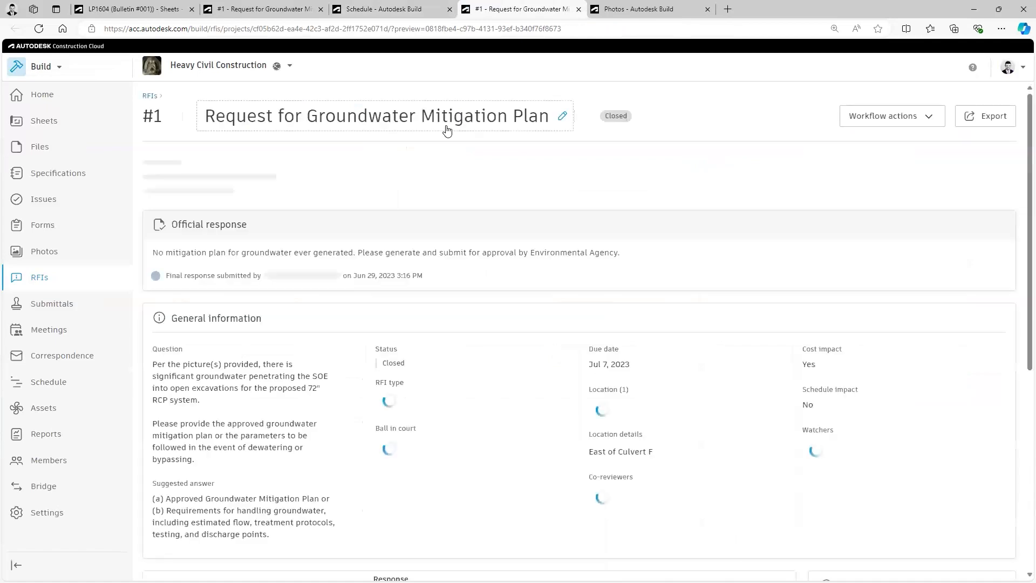
{"action": "scroll", "coordinate": [319, 301], "scroll_direction": "down", "scroll_amount": 10}
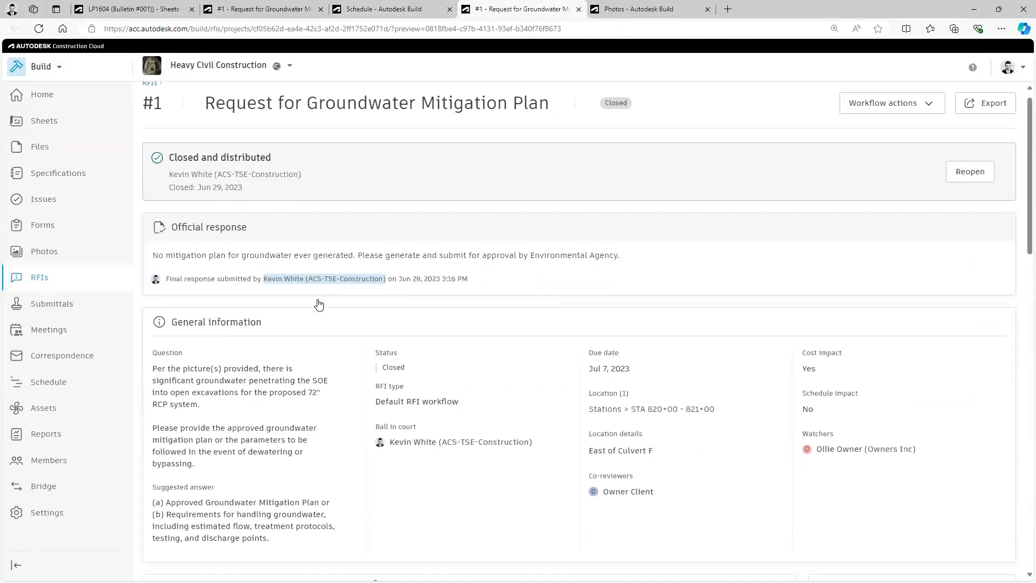
{"action": "scroll", "coordinate": [318, 304], "scroll_direction": "down", "scroll_amount": 2}
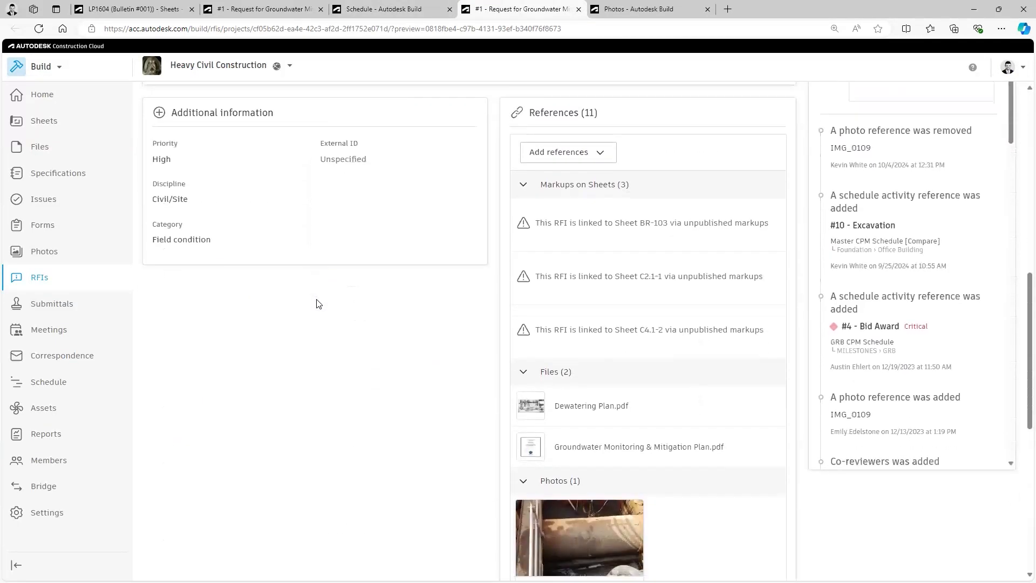
{"action": "left_click", "coordinate": [587, 388]}
{"action": "left_click", "coordinate": [587, 388]}
{"action": "left_click", "coordinate": [585, 350]}
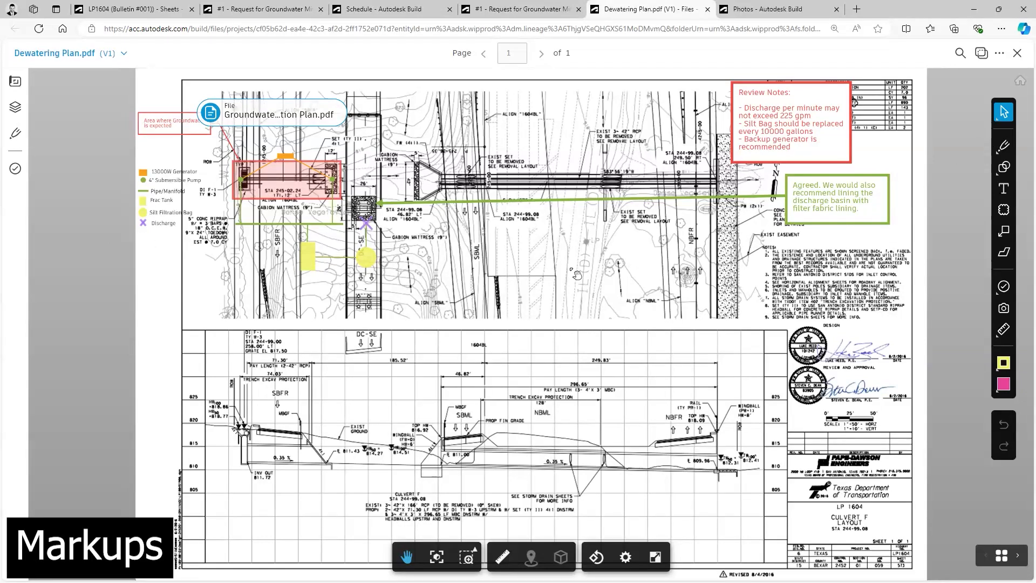
- Examine the Dewatering Plan's markups around the expected groundwater area, including the equipment legend and the linked callout
{"action": "scroll", "coordinate": [243, 180], "scroll_direction": "up", "scroll_amount": 5}
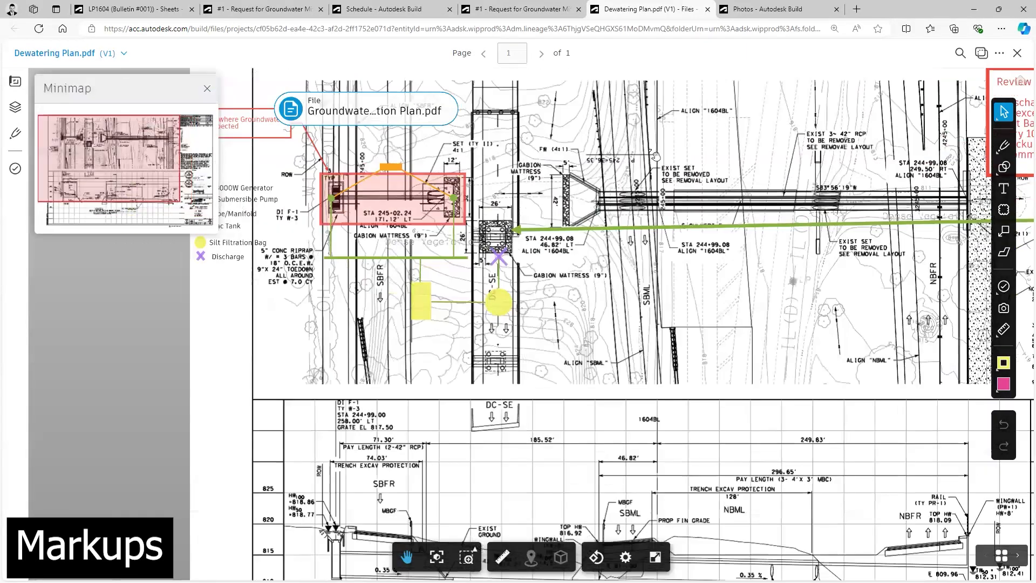
{"action": "left_click_drag", "start_coordinate": [656, 156], "coordinate": [726, 164]}
{"action": "scroll", "coordinate": [598, 158], "scroll_direction": "up", "scroll_amount": 4}
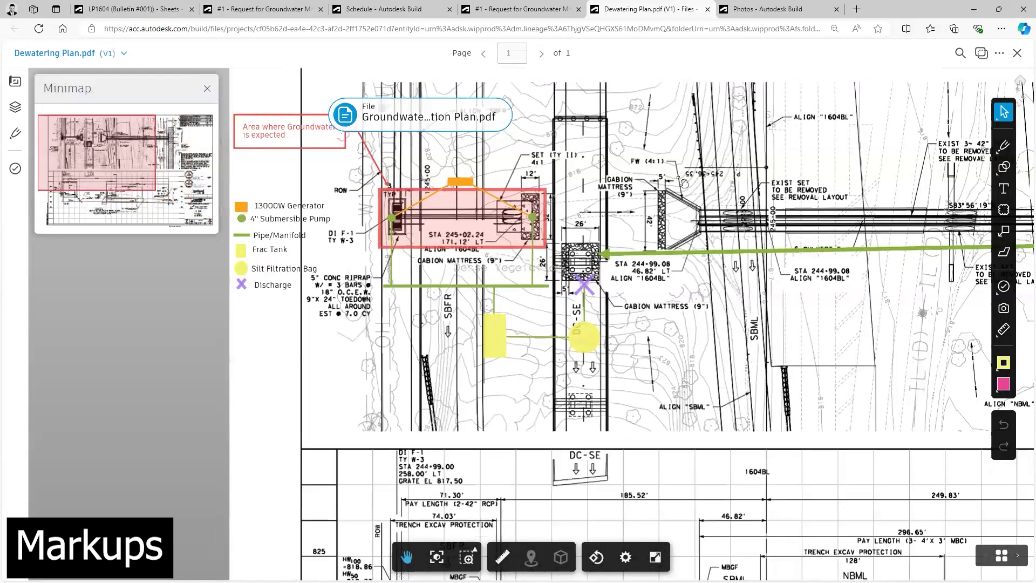
{"action": "left_click_drag", "start_coordinate": [612, 171], "coordinate": [849, 214]}
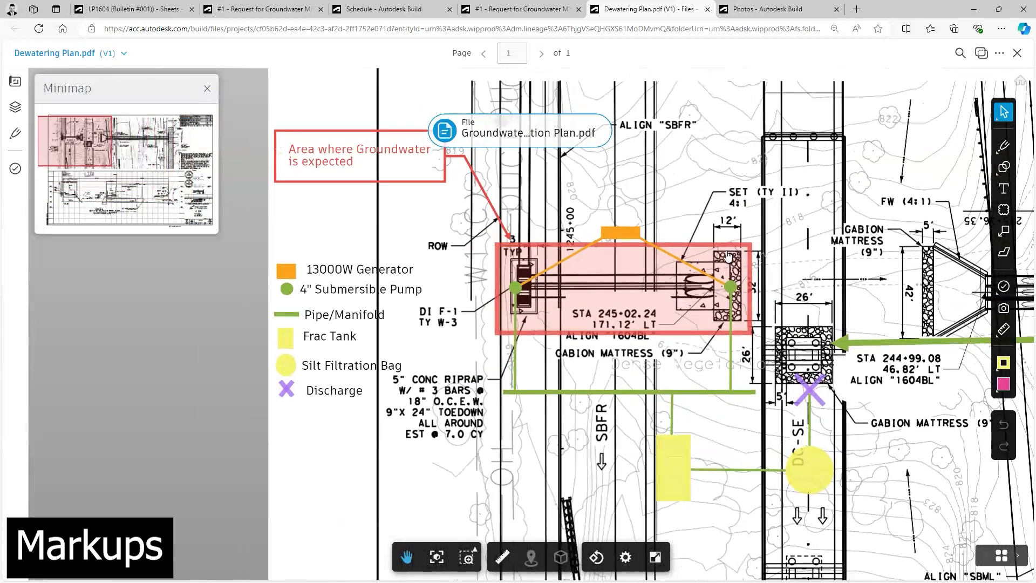
{"action": "key", "text": "ctrl"}
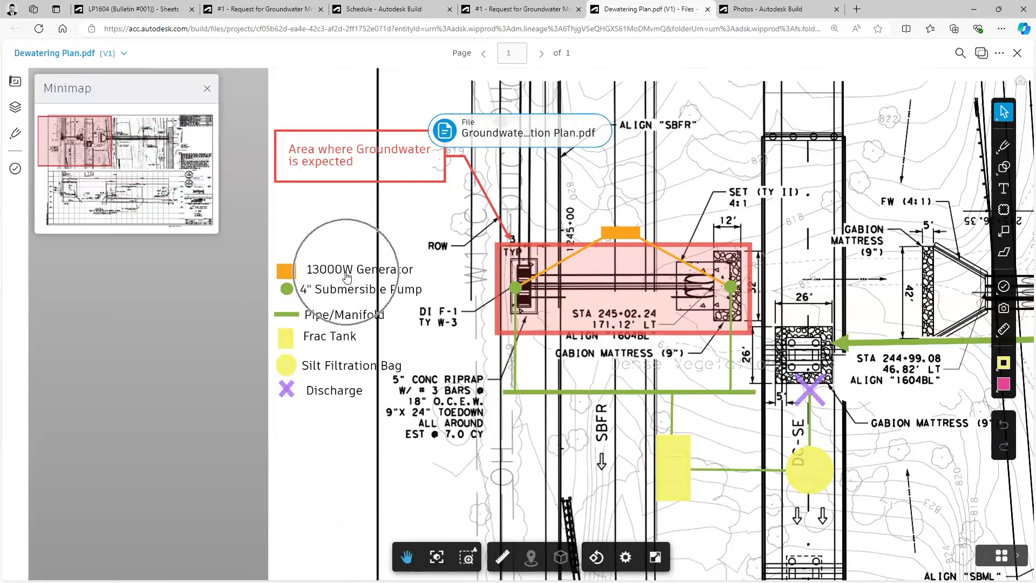
{"action": "key", "text": "ctrl"}
{"action": "key", "text": "ctrl"}
{"action": "key", "text": "ctrl"}
{"action": "key", "text": "ctrl"}
{"action": "key", "text": "ctrl"}
{"action": "key", "text": "ctrl"}
{"action": "key", "text": "ctrl"}
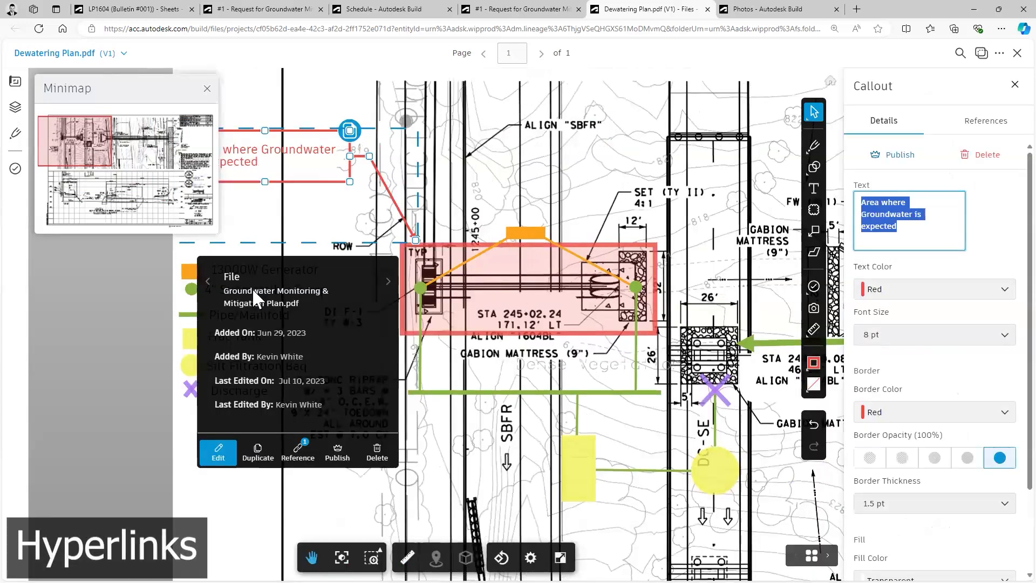
- Follow the callout's file link to the Groundwater Monitoring & Mitigation Plan, view page 3, and return to the Dewatering Plan
{"action": "left_click", "coordinate": [252, 287]}
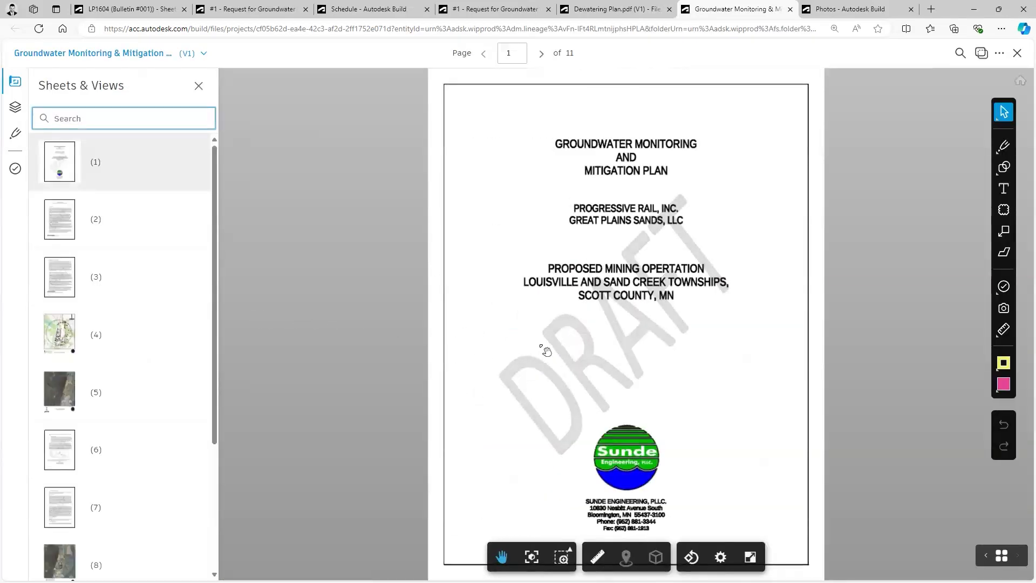
{"action": "left_click", "coordinate": [95, 245]}
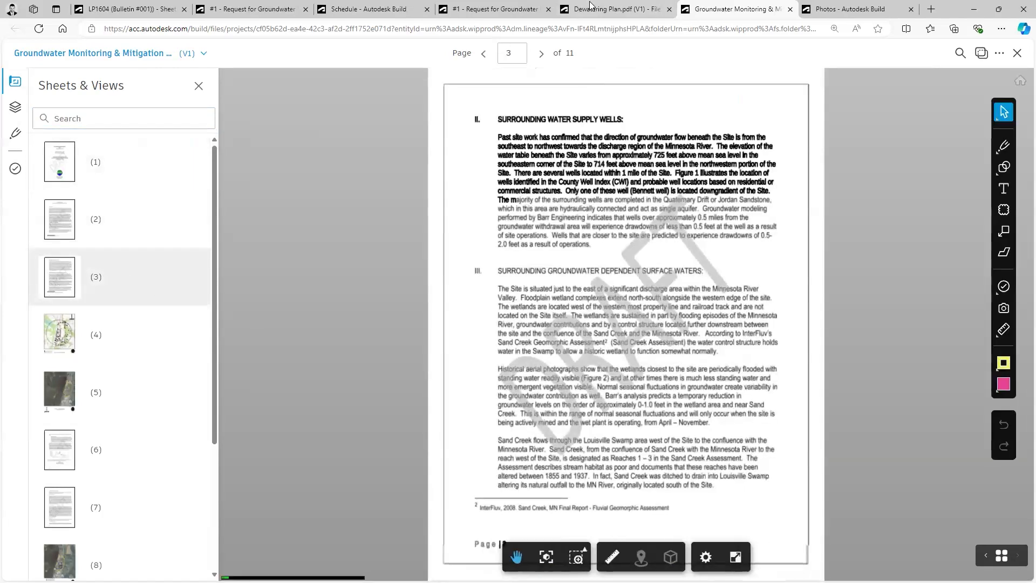
{"action": "left_click", "coordinate": [594, 9]}
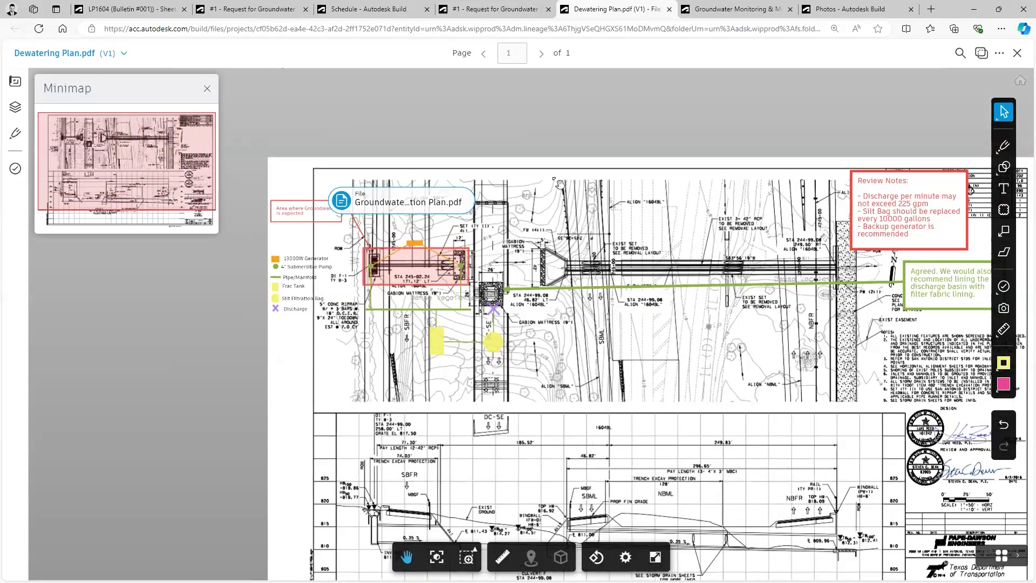
- Return to the Request for Groundwater Mitigation Plan RFI and review its file, photo and submittal references
{"action": "left_click", "coordinate": [505, 10]}
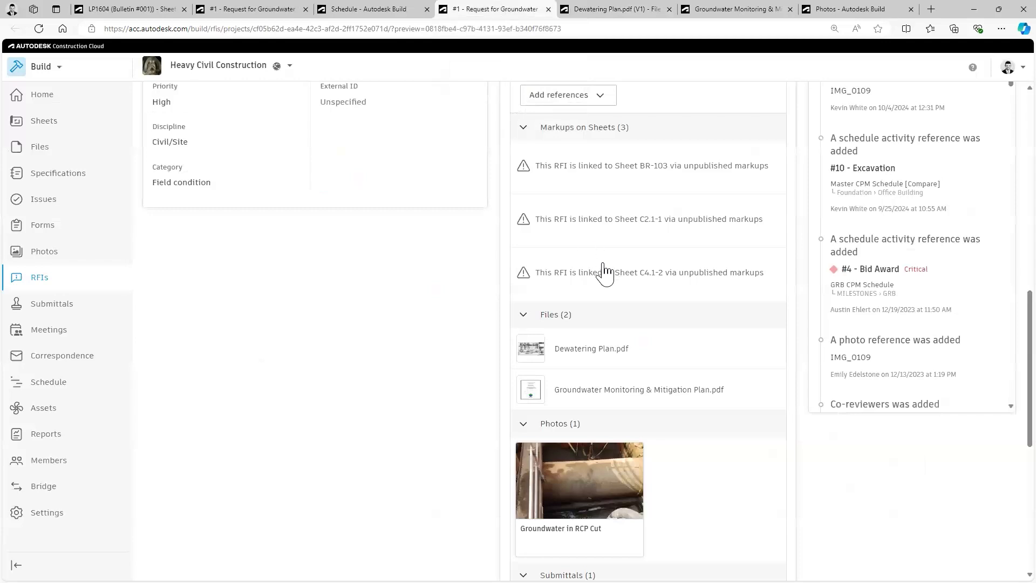
{"action": "key", "text": "ctrl"}
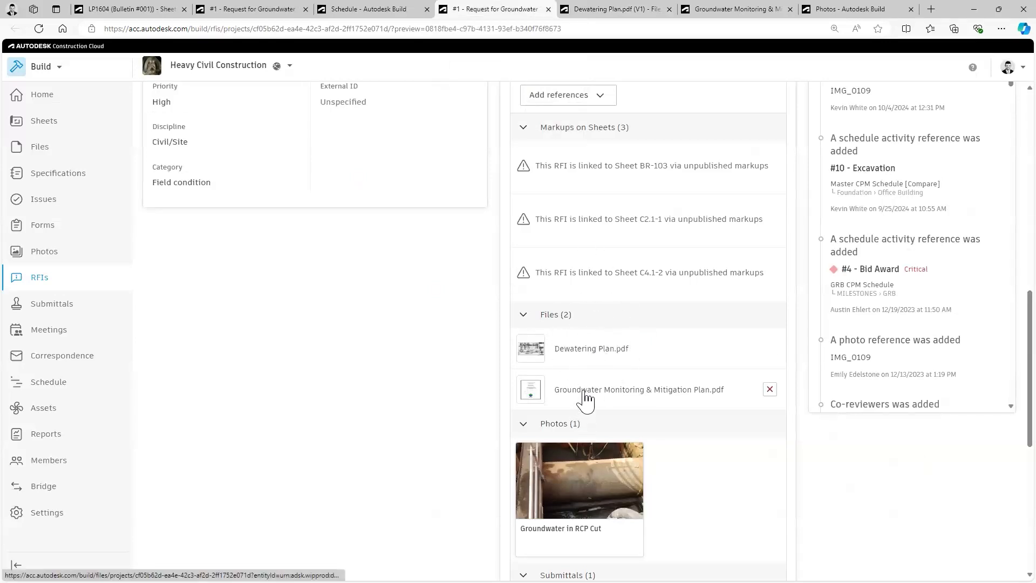
{"action": "key", "text": "ctrl"}
{"action": "scroll", "coordinate": [586, 356], "scroll_direction": "down", "scroll_amount": 2}
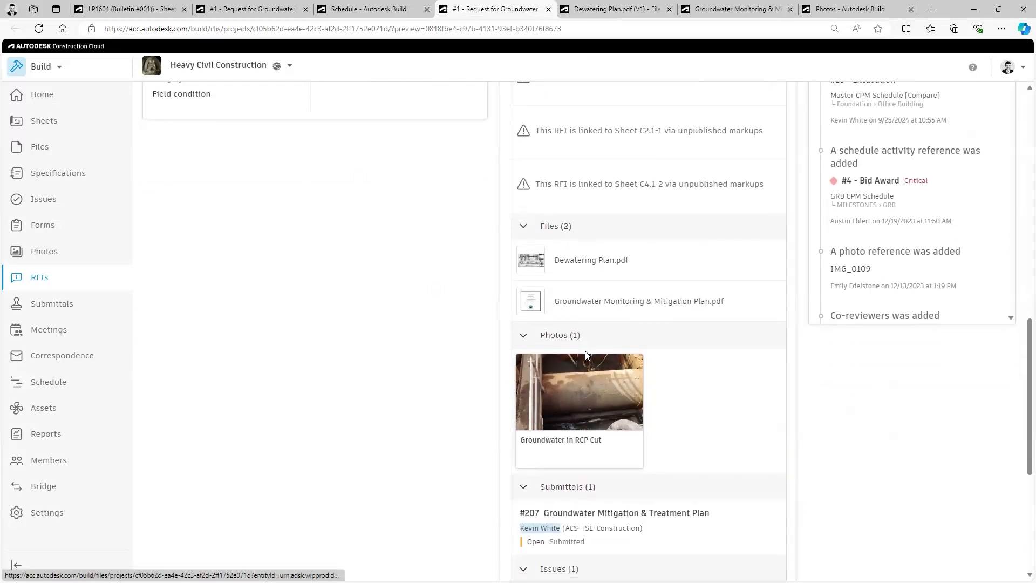
{"action": "scroll", "coordinate": [586, 357], "scroll_direction": "down", "scroll_amount": 4}
{"action": "key", "text": "ctrl"}
{"action": "key", "text": "ctrl"}
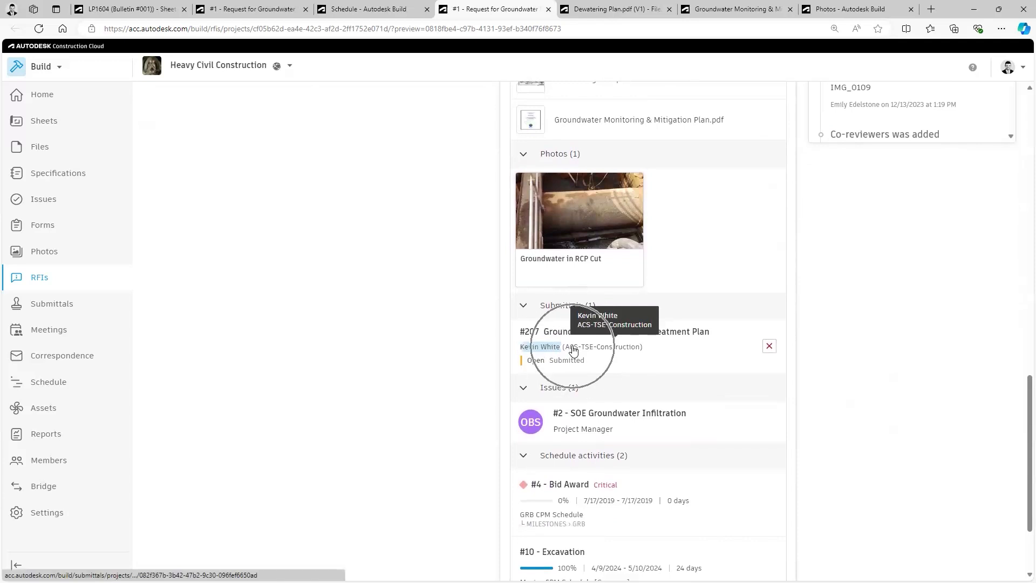
- From the RFI's references, open the Groundwater Mitigation & Treatment Plan submittal and review its linked references
{"action": "left_click", "coordinate": [572, 348]}
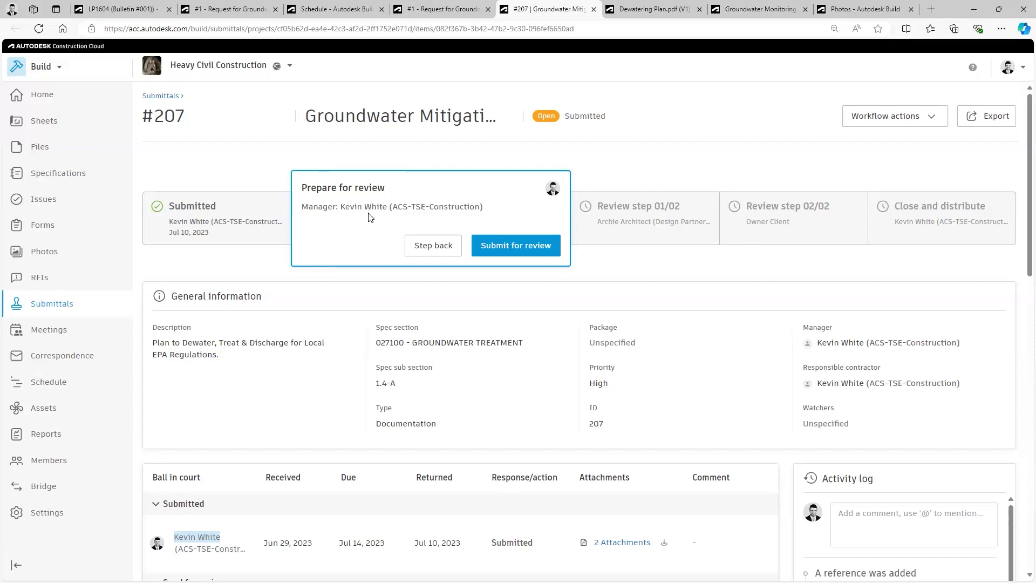
{"action": "scroll", "coordinate": [369, 217], "scroll_direction": "down", "scroll_amount": 12}
{"action": "scroll", "coordinate": [367, 229], "scroll_direction": "down", "scroll_amount": 3}
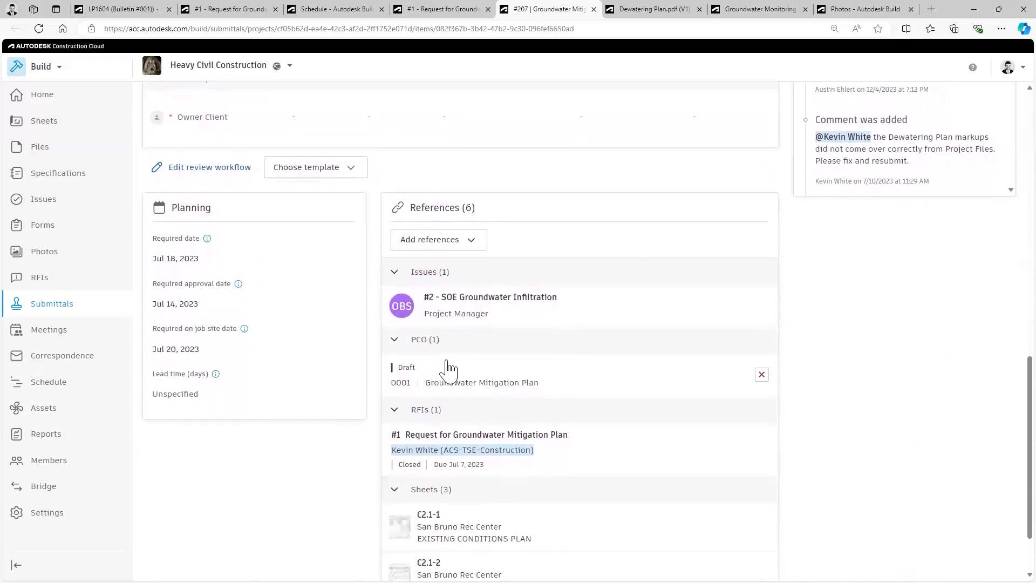
- Open the Groundwater Mitigation Plan PCO referenced by the submittal
{"action": "left_click", "coordinate": [446, 384]}
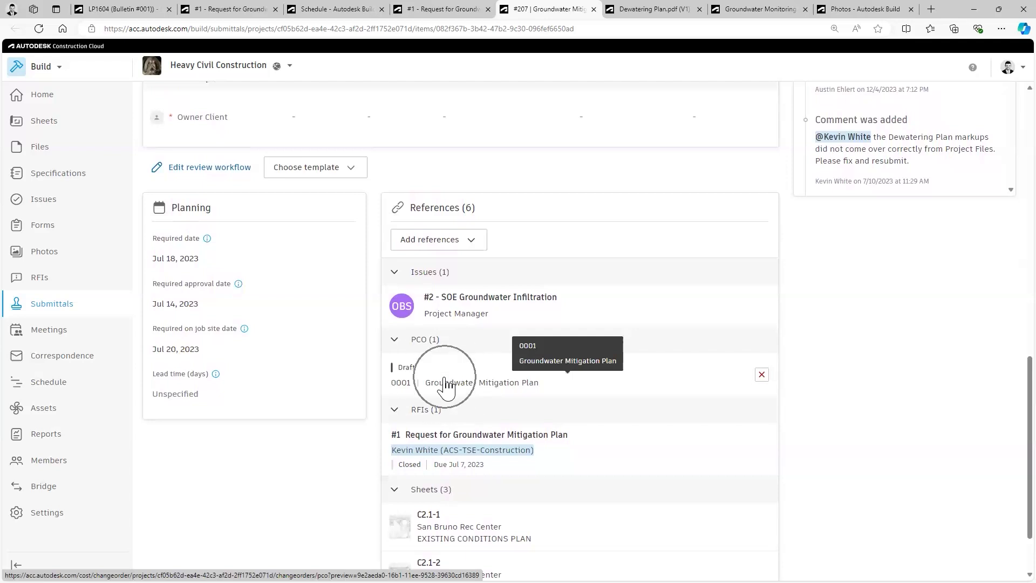
{"action": "key", "text": "ctrl"}
{"action": "key", "text": "ctrl"}
{"action": "key", "text": "ctrl"}
{"action": "key", "text": "ctrl"}
{"action": "key", "text": "ctrl"}
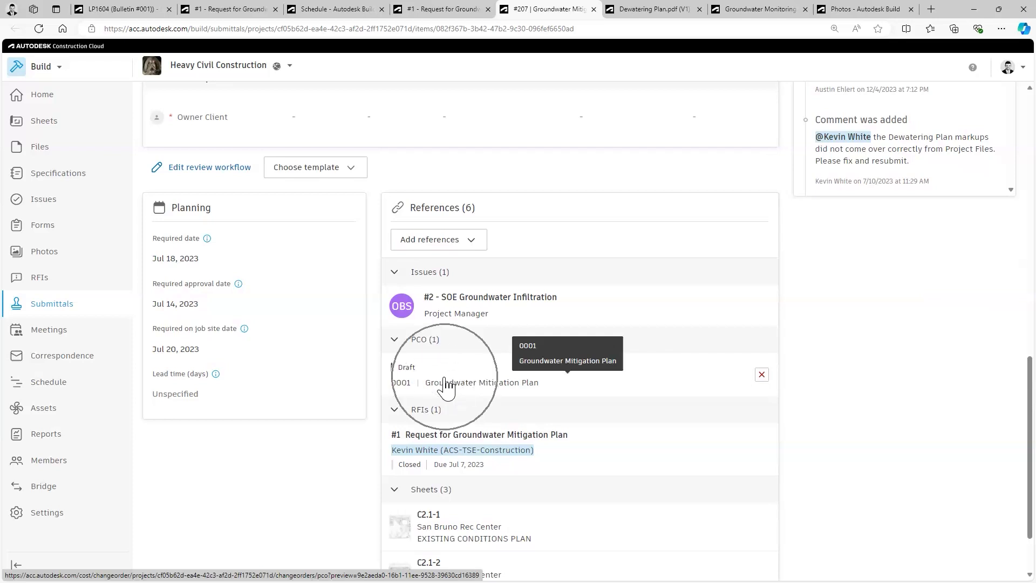
{"action": "key", "text": "ctrl"}
{"action": "key", "text": "ctrl"}
{"action": "key", "text": "ctrl"}
{"action": "key", "text": "ctrl"}
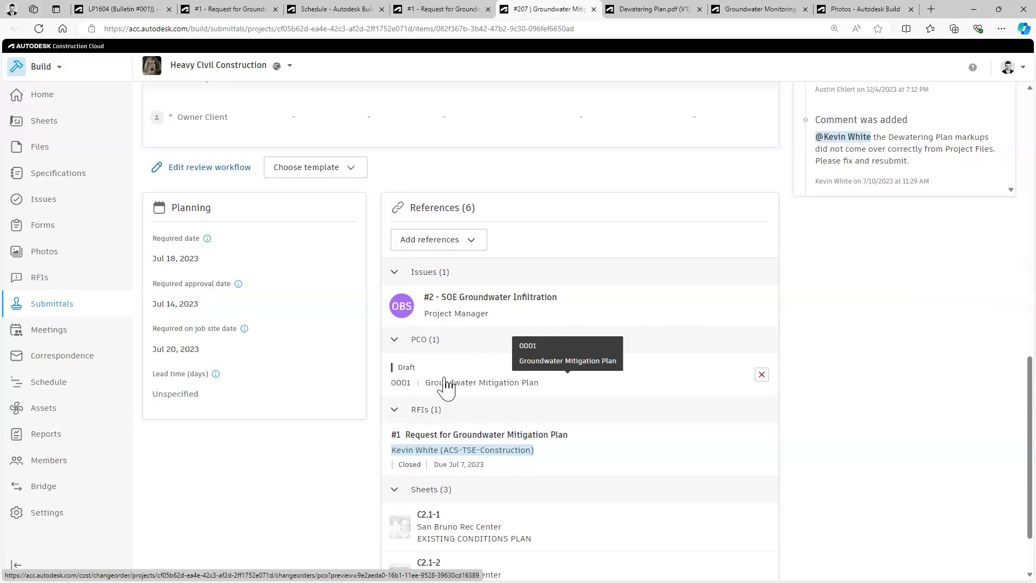
{"action": "key", "text": "ctrl"}
{"action": "key", "text": "ctrl"}
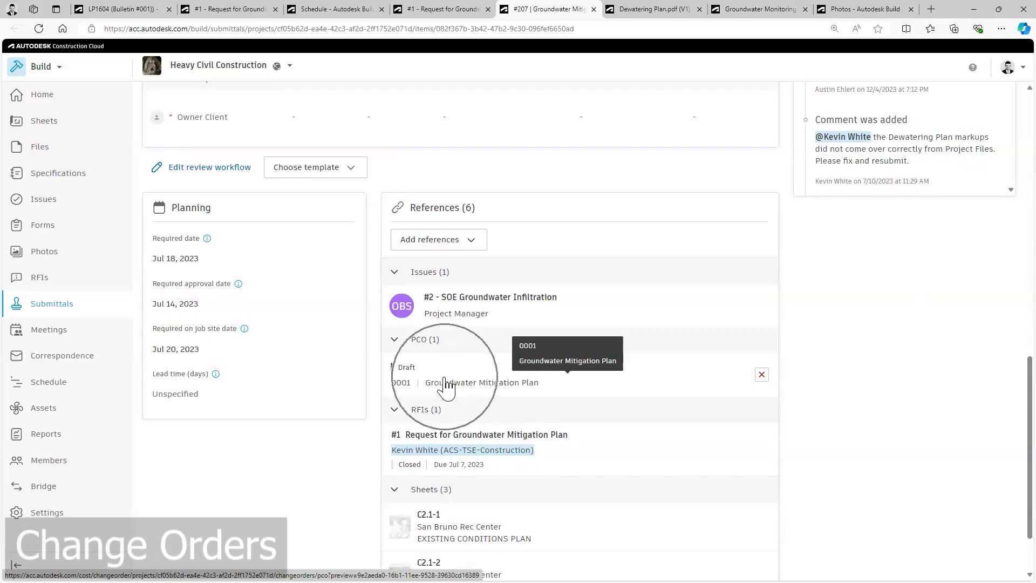
{"action": "left_click", "coordinate": [446, 384]}
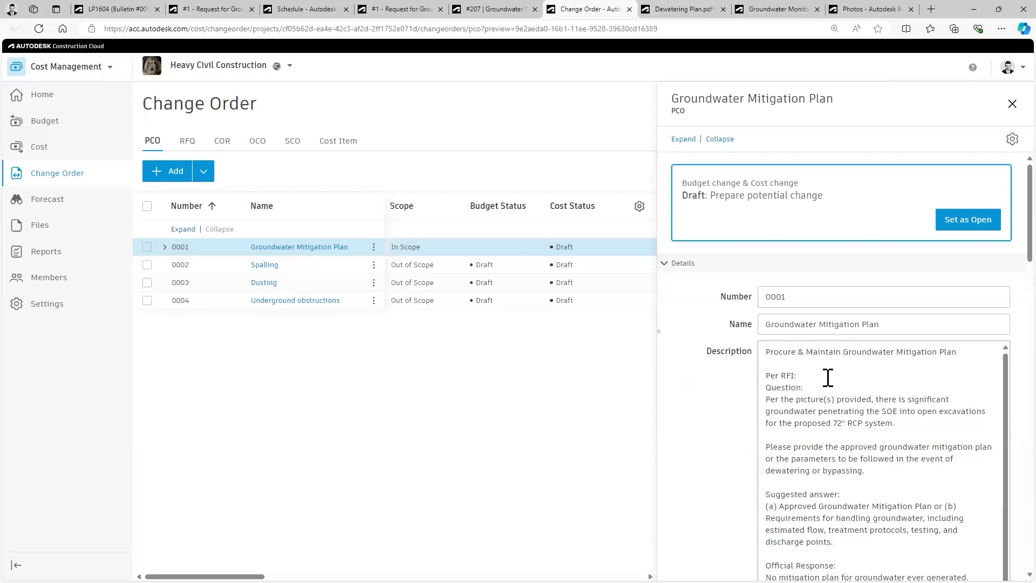
- Read the details and description of the Groundwater Mitigation Plan PCO, including the RFI question and official response
{"action": "scroll", "coordinate": [839, 456], "scroll_direction": "down", "scroll_amount": 1}
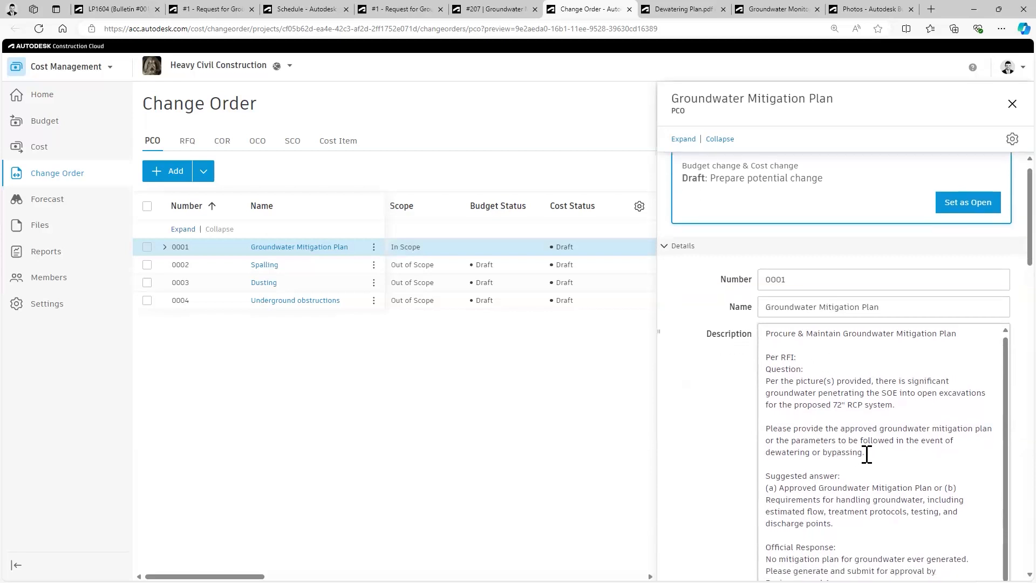
{"action": "scroll", "coordinate": [867, 453], "scroll_direction": "down", "scroll_amount": 3}
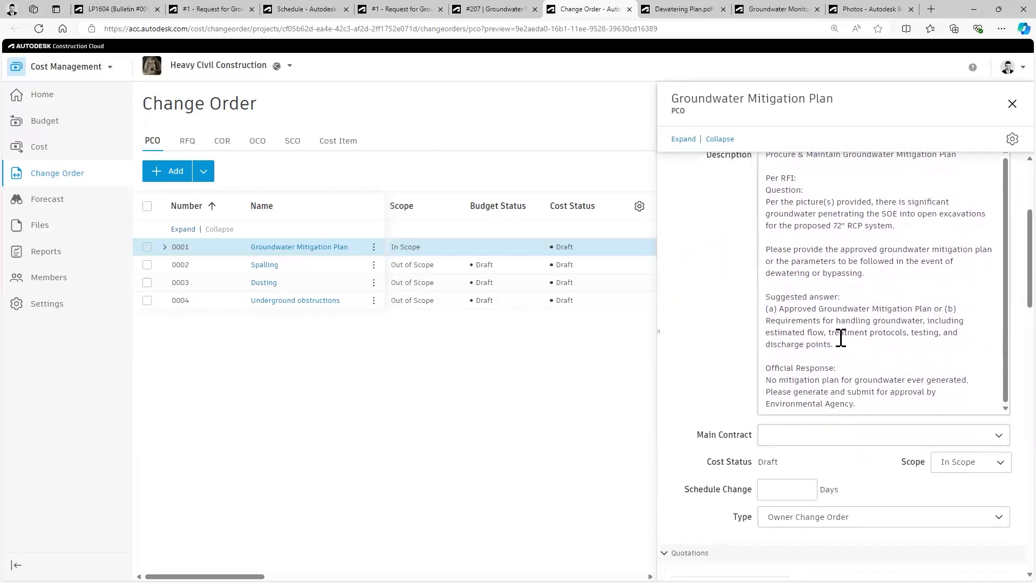
{"action": "scroll", "coordinate": [841, 338], "scroll_direction": "down", "scroll_amount": 6}
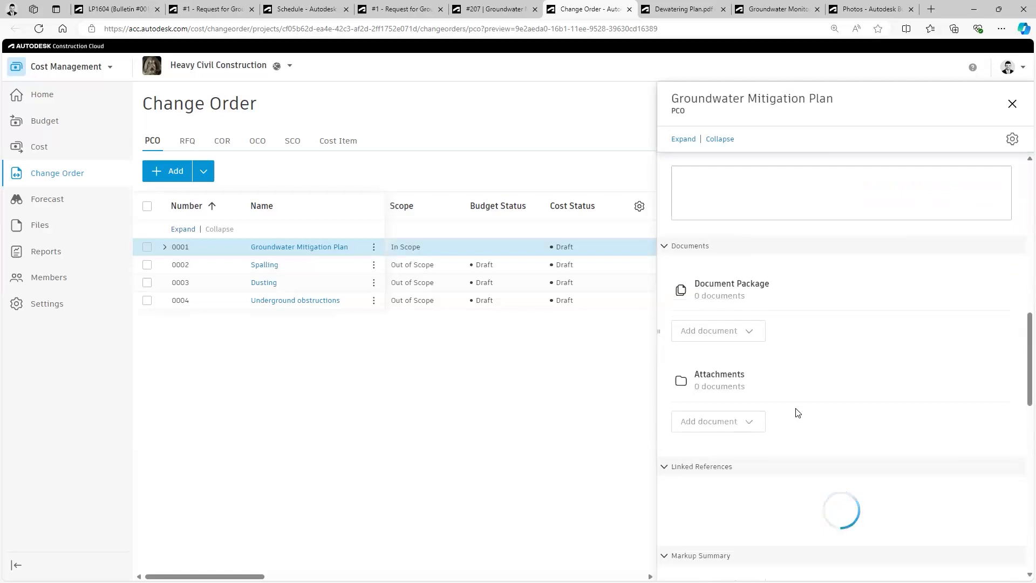
{"action": "left_click_drag", "start_coordinate": [1021, 303], "coordinate": [1022, 201]}
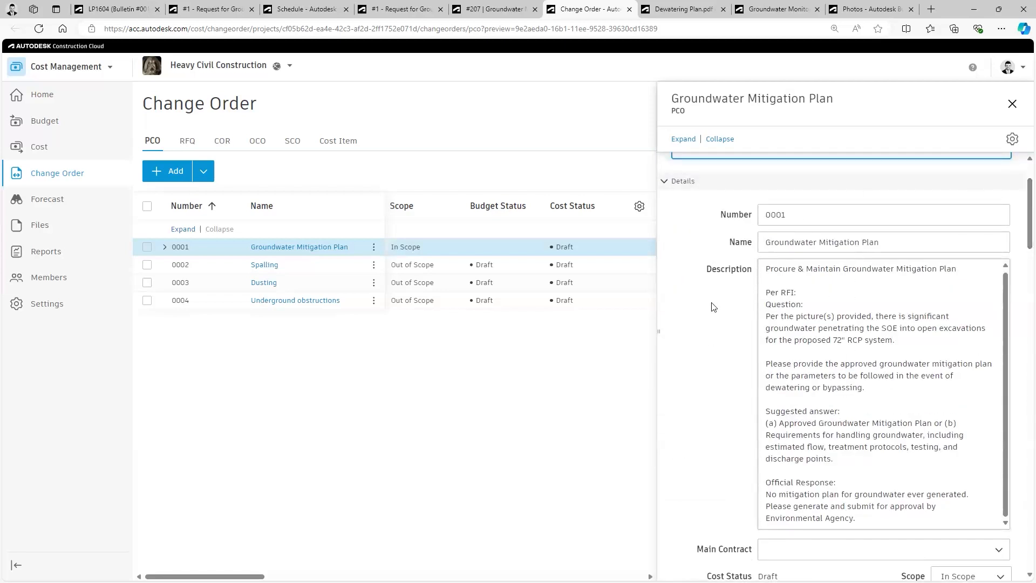
{"action": "left_click", "coordinate": [857, 320]}
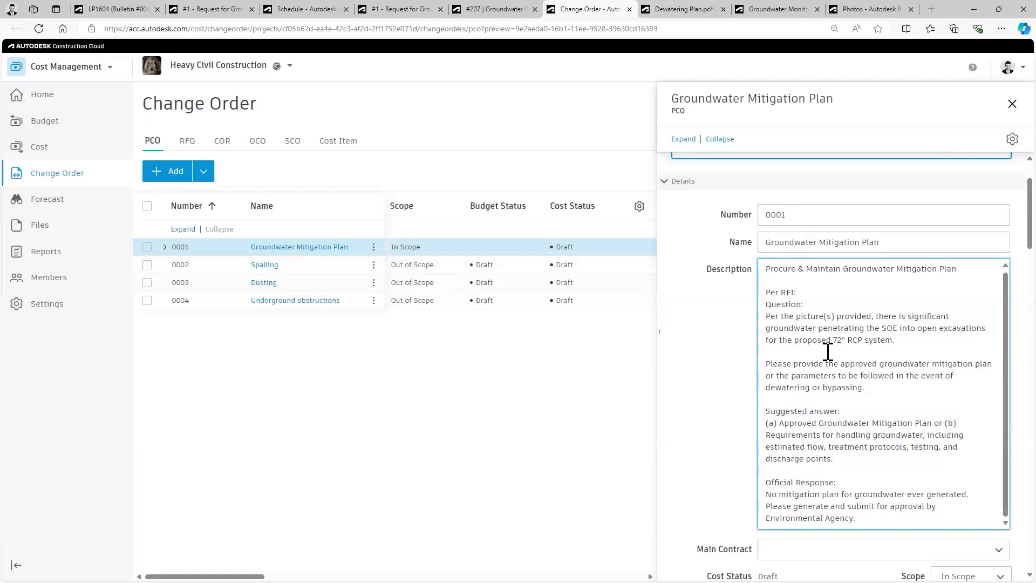
- Review the PCO's linked files, issue, photo, RFI, schedule activity and submittal, magnifying the Groundwater in RCP Cut photo
{"action": "scroll", "coordinate": [824, 348], "scroll_direction": "down", "scroll_amount": 15}
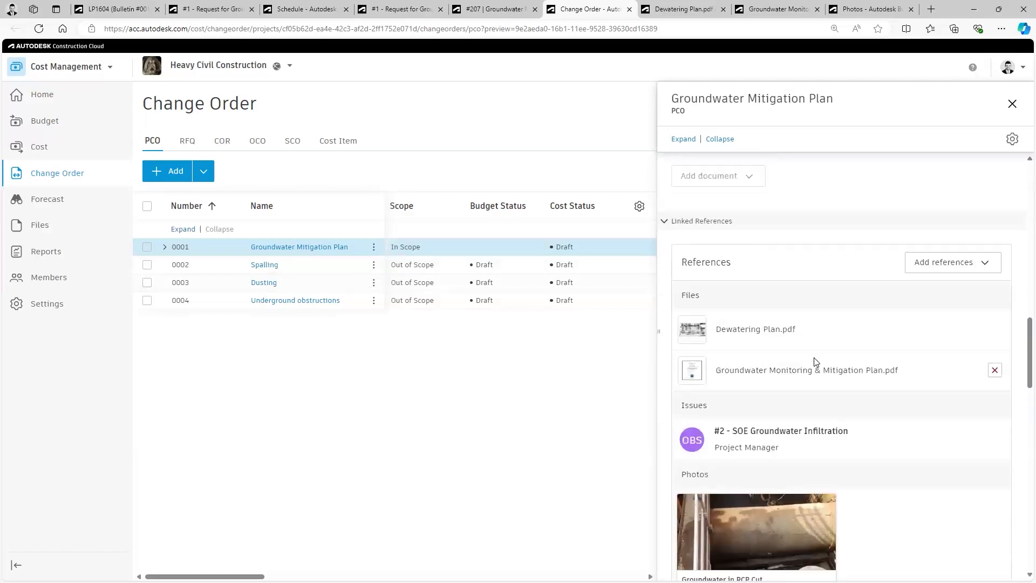
{"action": "scroll", "coordinate": [811, 357], "scroll_direction": "up", "scroll_amount": 3}
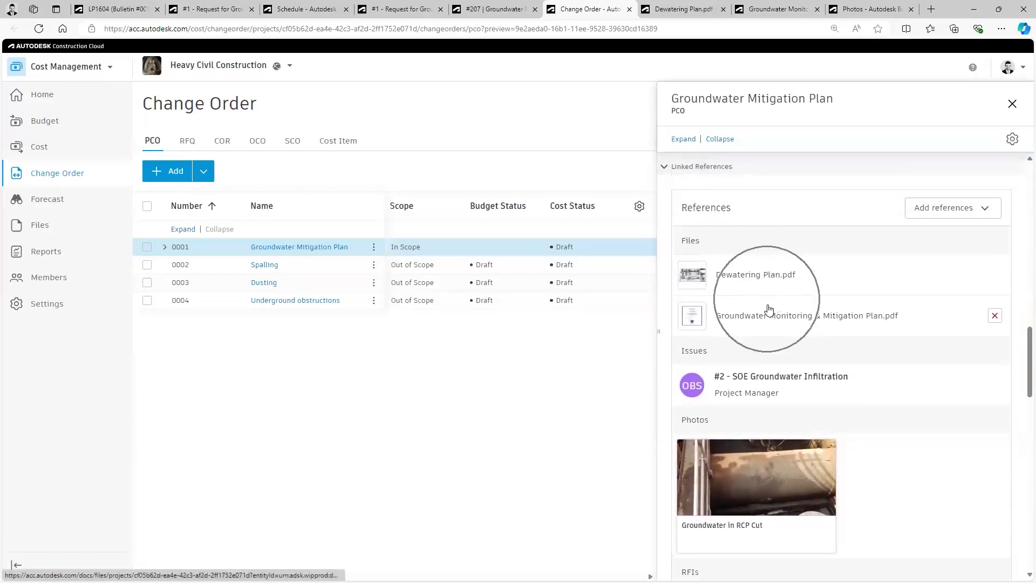
{"action": "scroll", "coordinate": [759, 373], "scroll_direction": "down", "scroll_amount": 3}
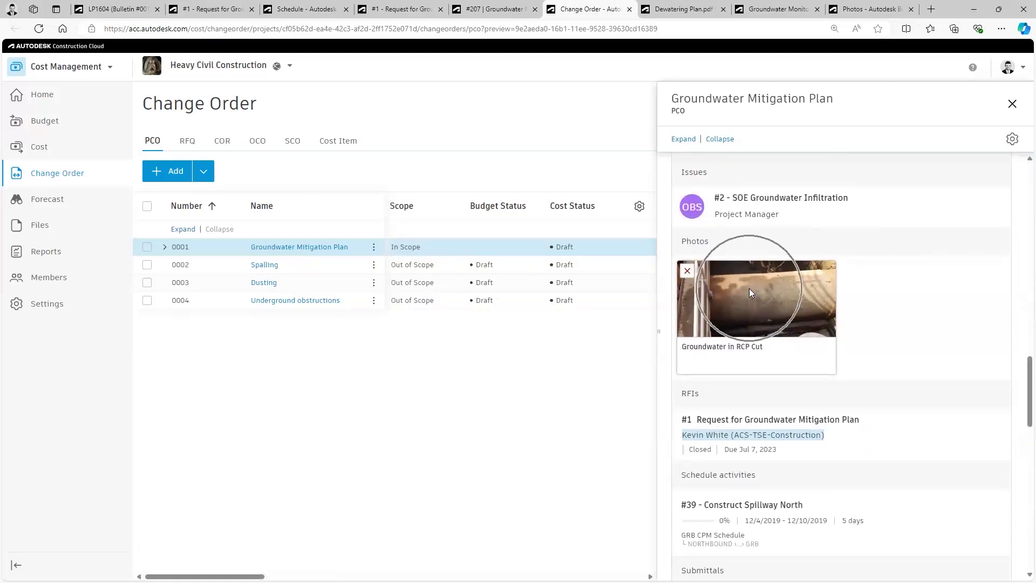
{"action": "key", "text": "ctrl"}
{"action": "key", "text": "ctrl"}
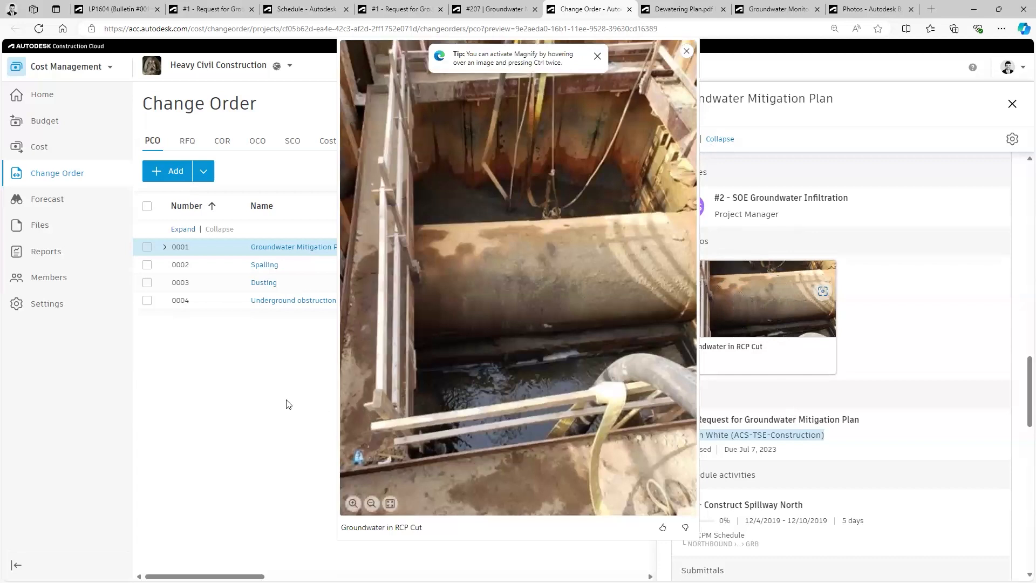
{"action": "scroll", "coordinate": [764, 428], "scroll_direction": "down", "scroll_amount": 3}
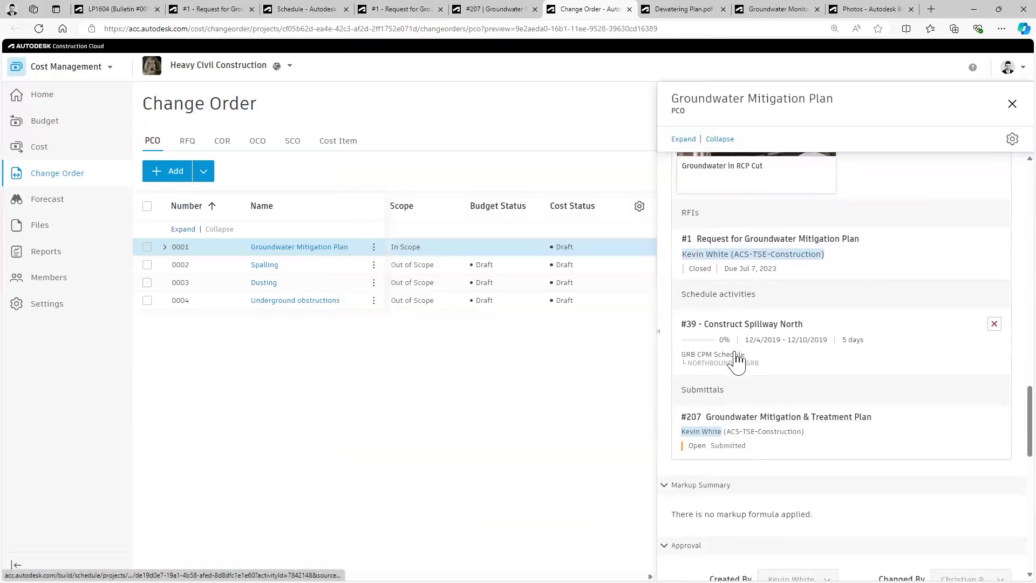
{"action": "scroll", "coordinate": [736, 365], "scroll_direction": "up", "scroll_amount": 3}
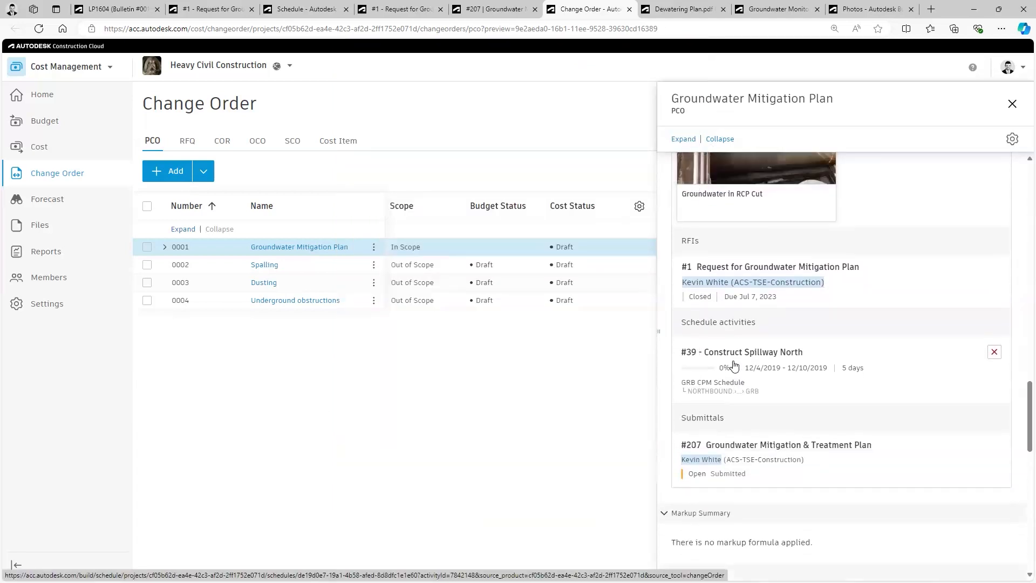
{"action": "scroll", "coordinate": [735, 367], "scroll_direction": "up", "scroll_amount": 3}
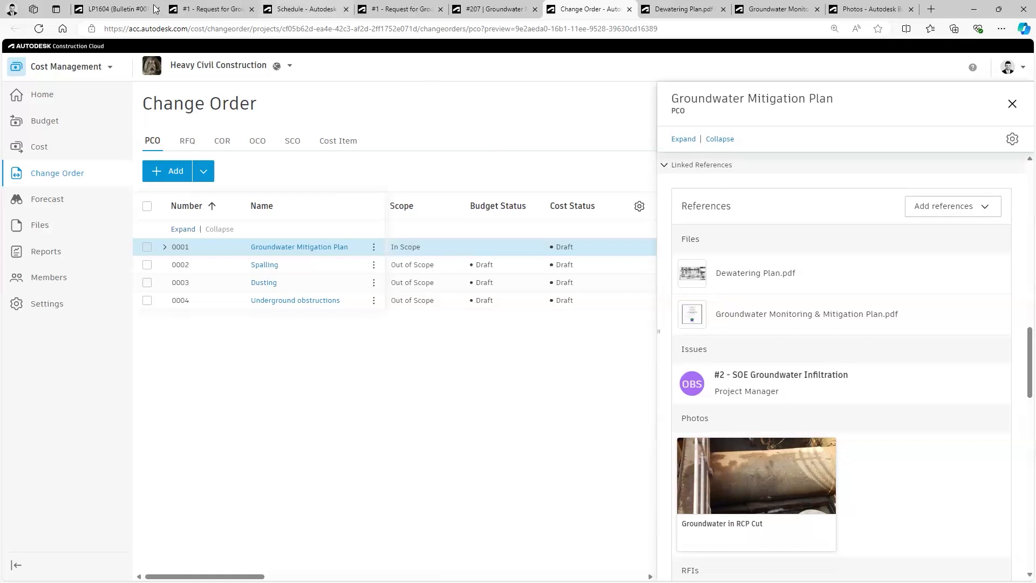
- Return to sheet LP1604 and open the SOE Groundwater Infiltration issue from its pin near DI F-1
{"action": "left_click", "coordinate": [118, 9]}
{"action": "left_click", "coordinate": [482, 172]}
{"action": "scroll", "coordinate": [603, 436], "scroll_direction": "down", "scroll_amount": 4}
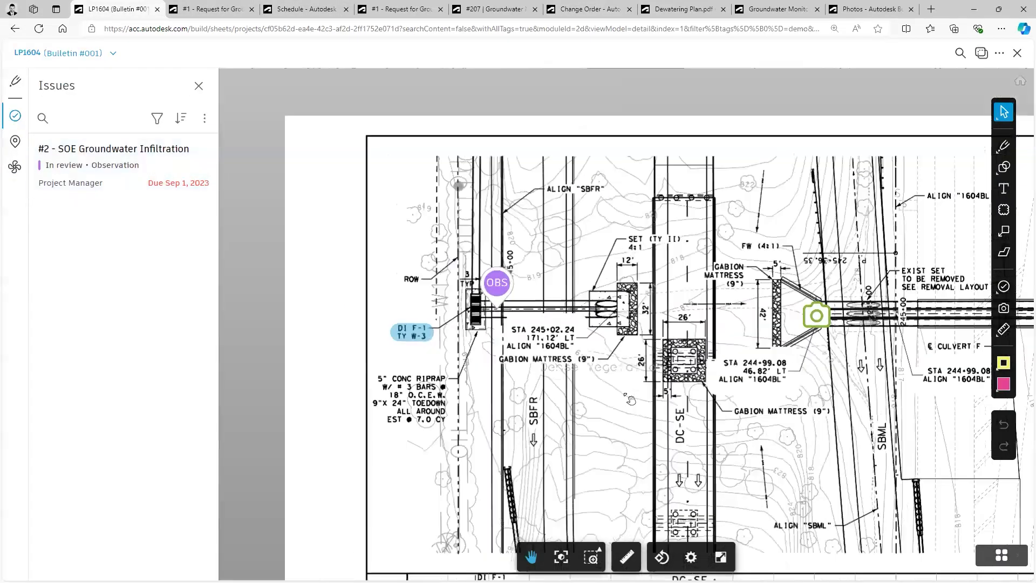
{"action": "scroll", "coordinate": [567, 281], "scroll_direction": "up", "scroll_amount": 5}
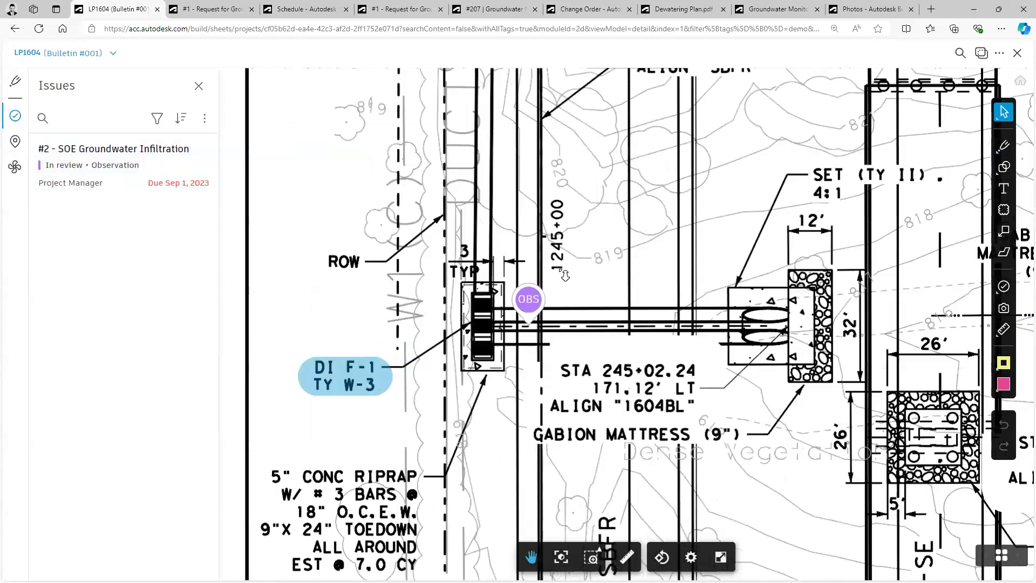
{"action": "scroll", "coordinate": [565, 276], "scroll_direction": "up", "scroll_amount": 1}
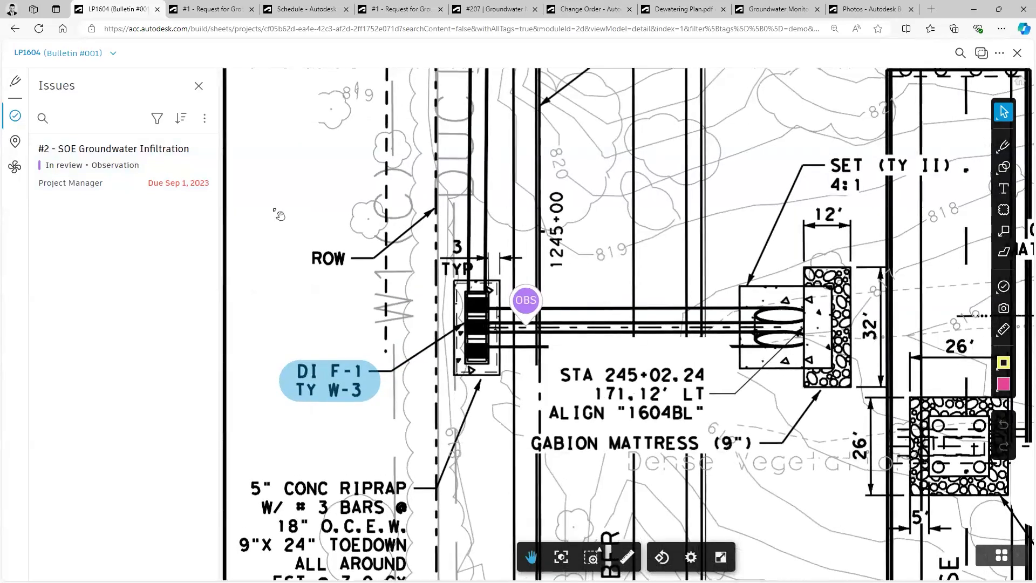
{"action": "left_click", "coordinate": [526, 300]}
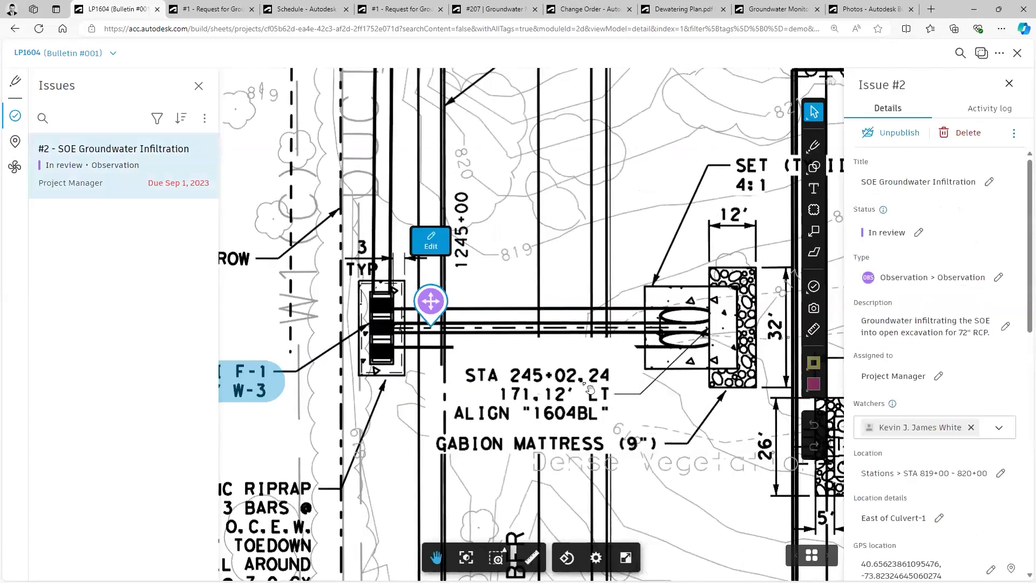
{"action": "scroll", "coordinate": [896, 335], "scroll_direction": "down", "scroll_amount": 1}
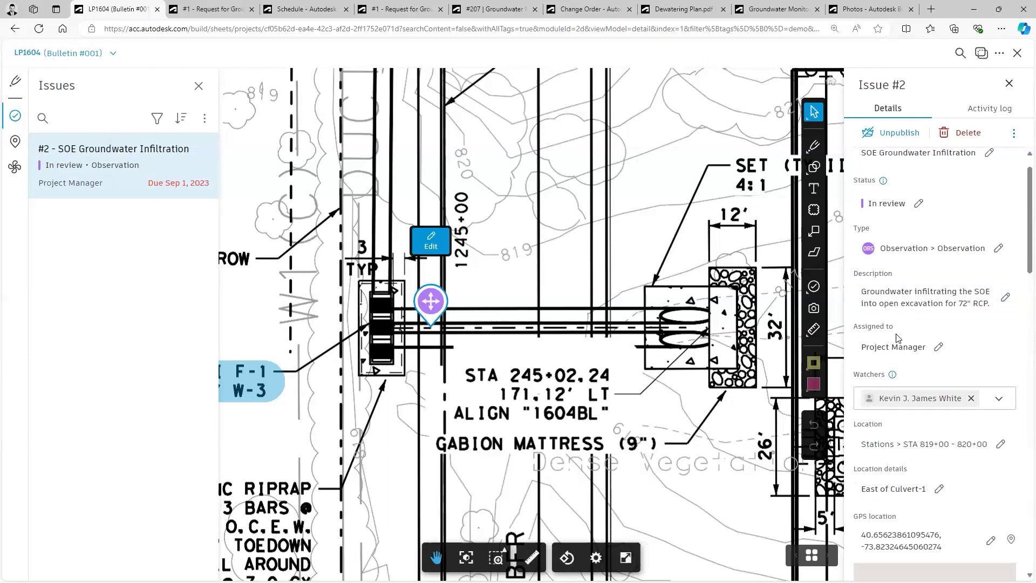
{"action": "scroll", "coordinate": [898, 335], "scroll_direction": "up", "scroll_amount": 1}
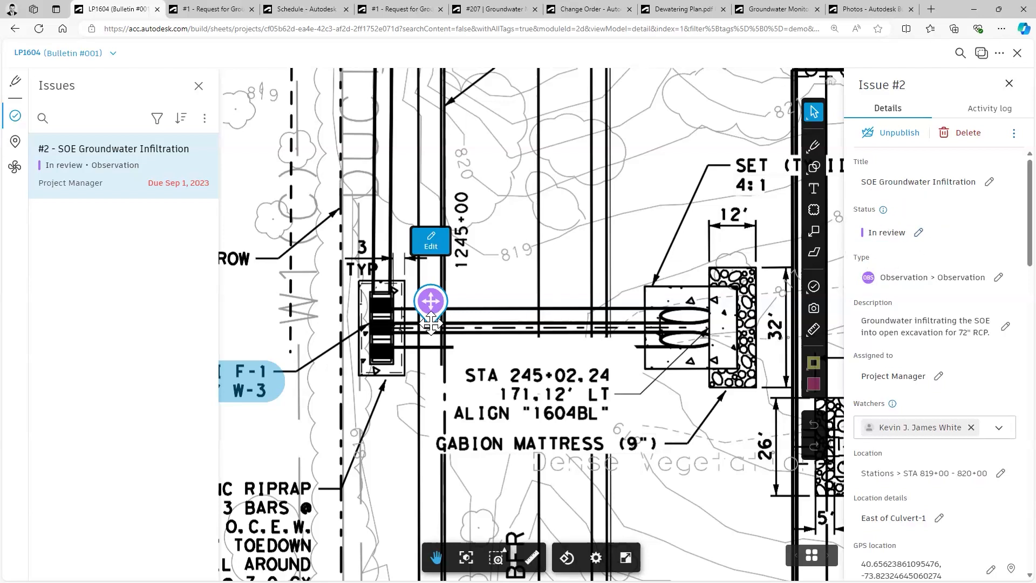
- Set the SOE Groundwater Infiltration issue's status to Completed
{"action": "left_click", "coordinate": [891, 237]}
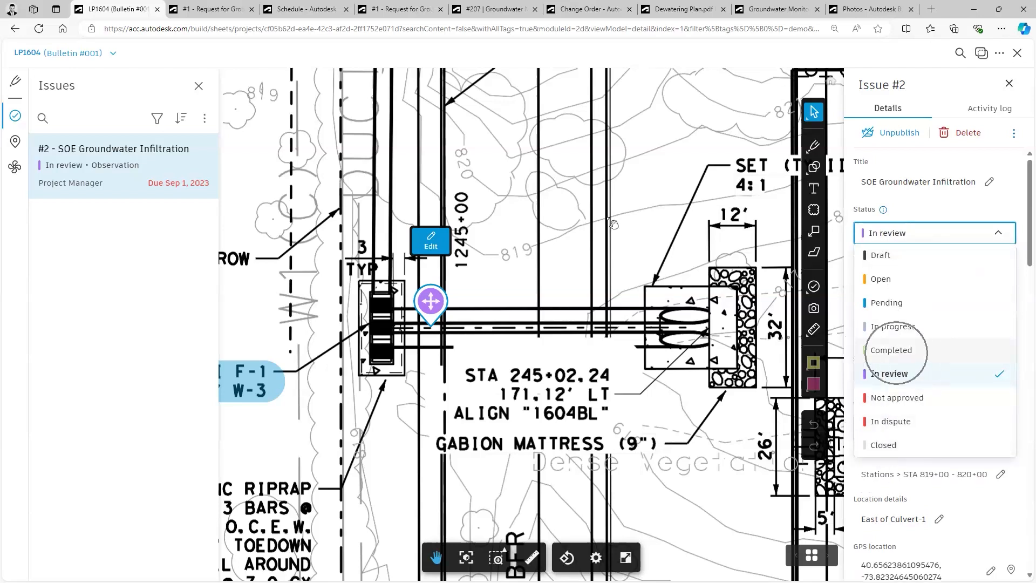
{"action": "left_click", "coordinate": [586, 214]}
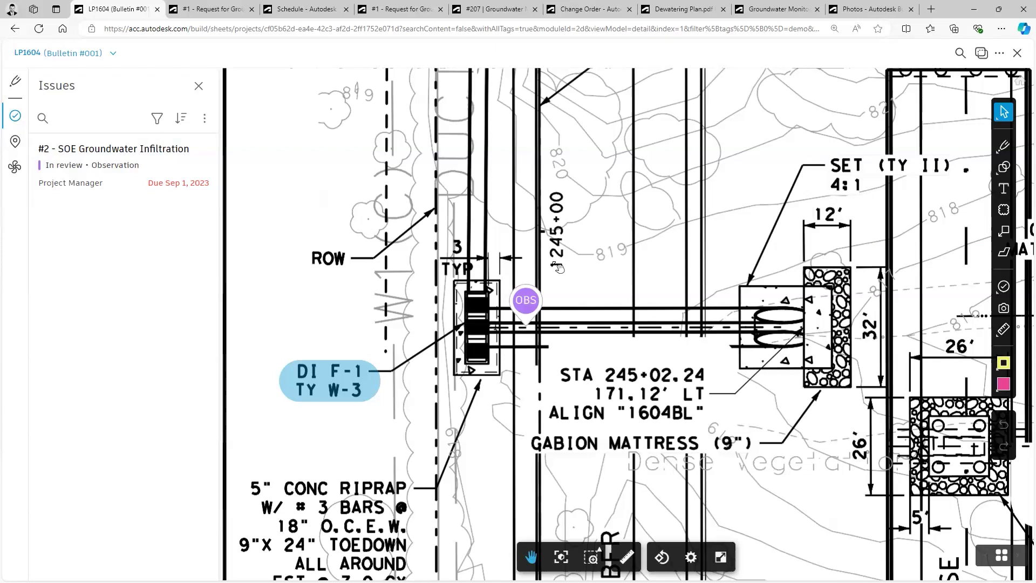
{"action": "left_click", "coordinate": [527, 300]}
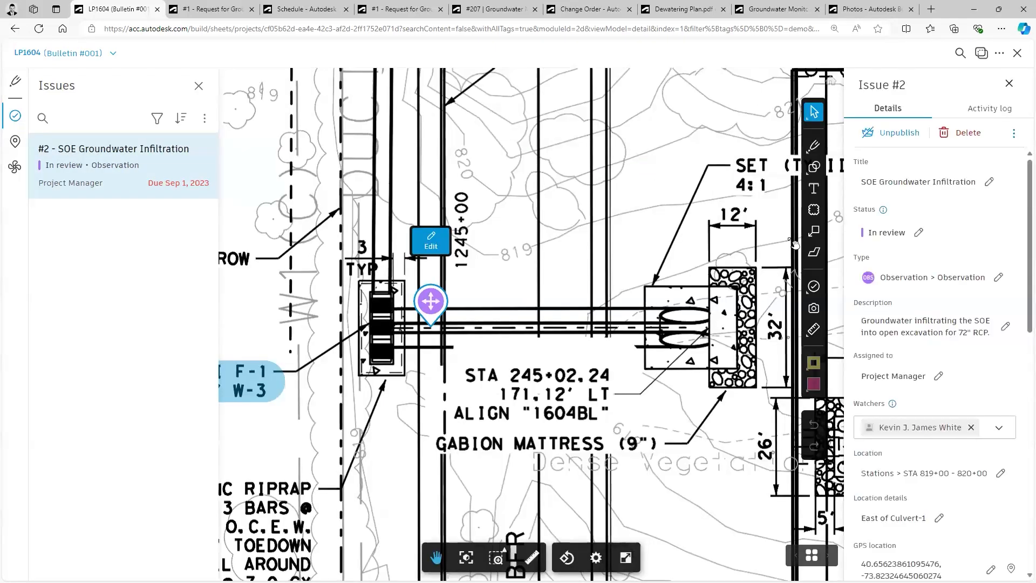
{"action": "left_click", "coordinate": [900, 235]}
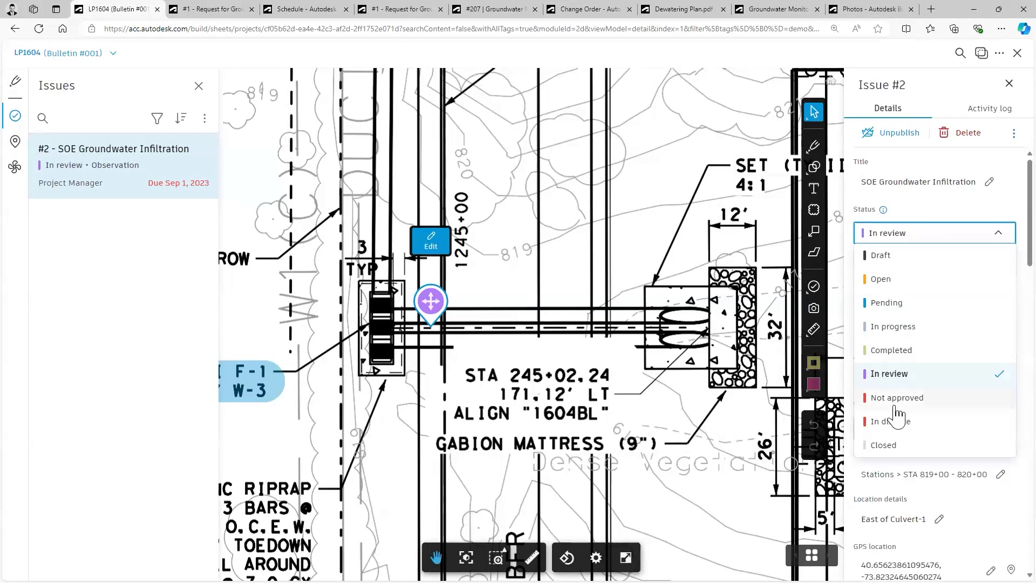
{"action": "left_click", "coordinate": [897, 352]}
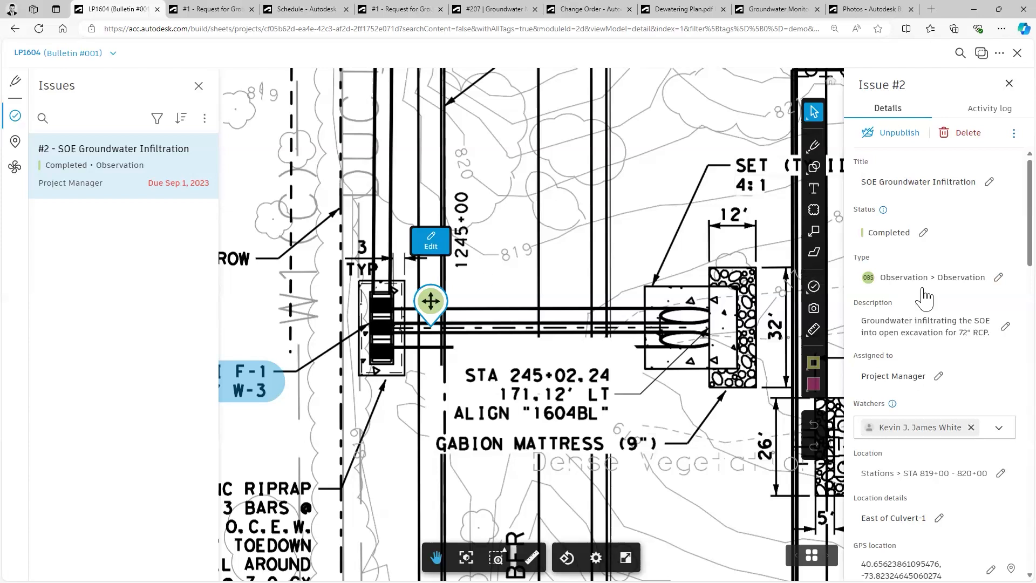
- Review the SOE Groundwater Infiltration issue's references, from the linked photo through the RFI, submittal, PCO and form
{"action": "scroll", "coordinate": [924, 294], "scroll_direction": "down", "scroll_amount": 2}
{"action": "scroll", "coordinate": [923, 293], "scroll_direction": "down", "scroll_amount": 12}
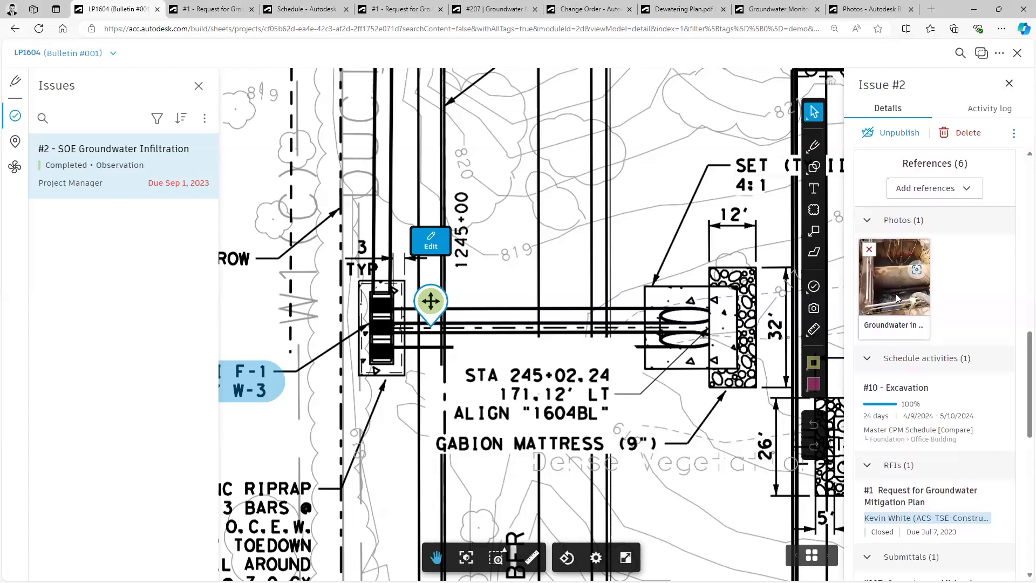
{"action": "scroll", "coordinate": [896, 293], "scroll_direction": "down", "scroll_amount": 4}
{"action": "scroll", "coordinate": [897, 299], "scroll_direction": "down", "scroll_amount": 1}
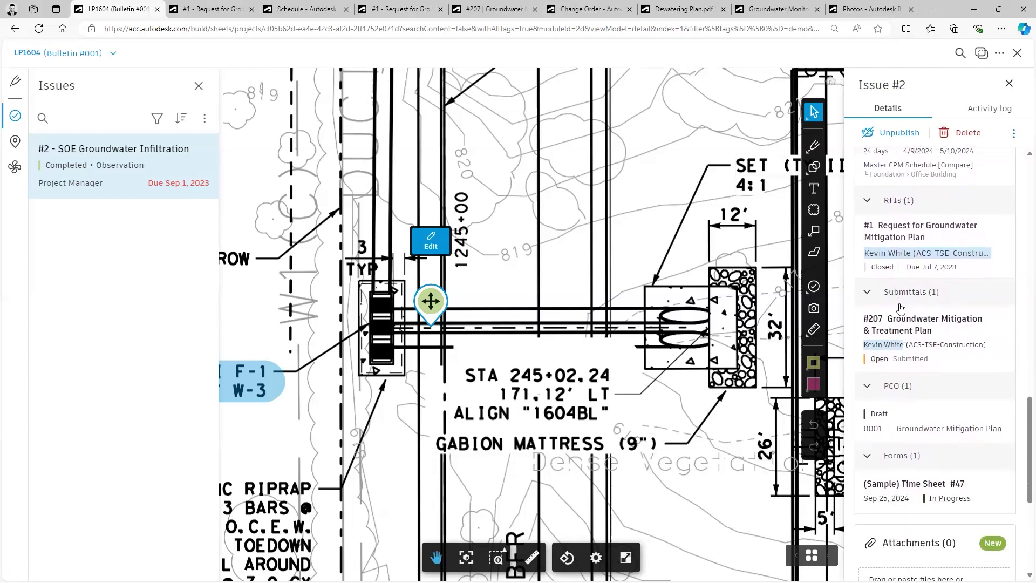
- Open the Groundwater Mitigation & Treatment Plan submittal from the issue's references
{"action": "left_click", "coordinate": [900, 334]}
{"action": "key", "text": "ctrl"}
{"action": "key", "text": "ctrl"}
{"action": "key", "text": "ctrl"}
{"action": "key", "text": "ctrl"}
{"action": "key", "text": "ctrl"}
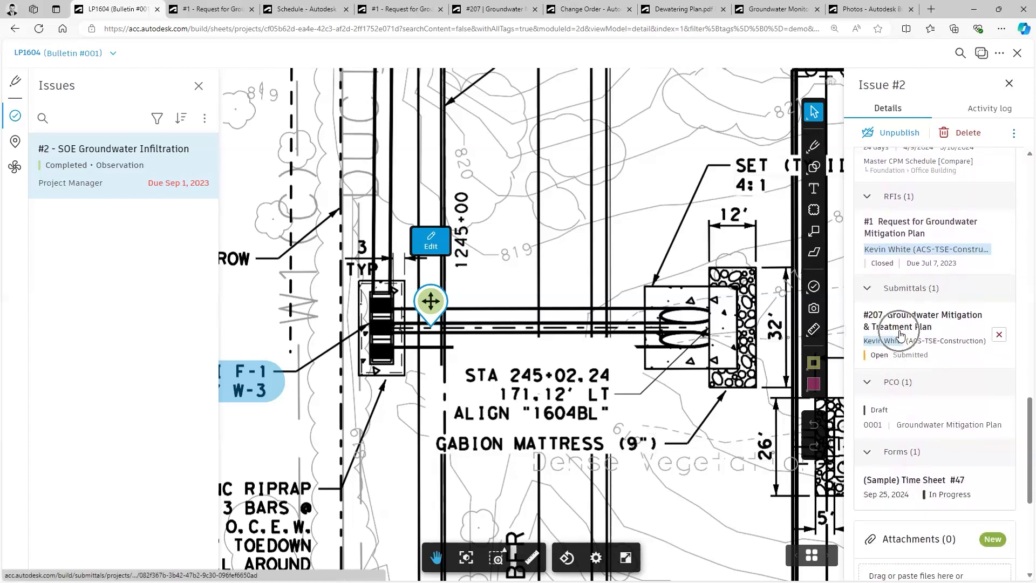
{"action": "left_click", "coordinate": [900, 334]}
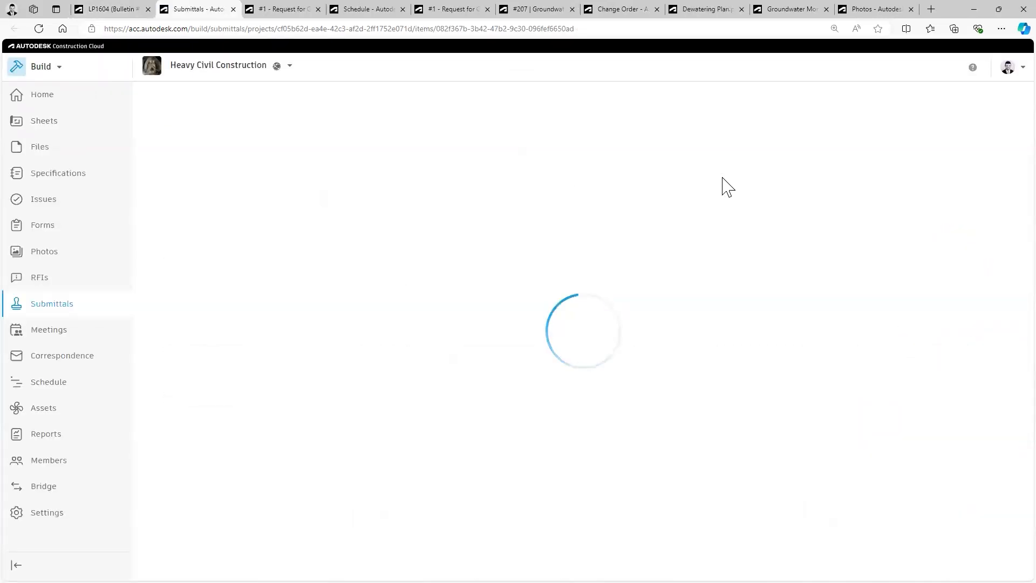
{"action": "scroll", "coordinate": [674, 205], "scroll_direction": "down", "scroll_amount": 3}
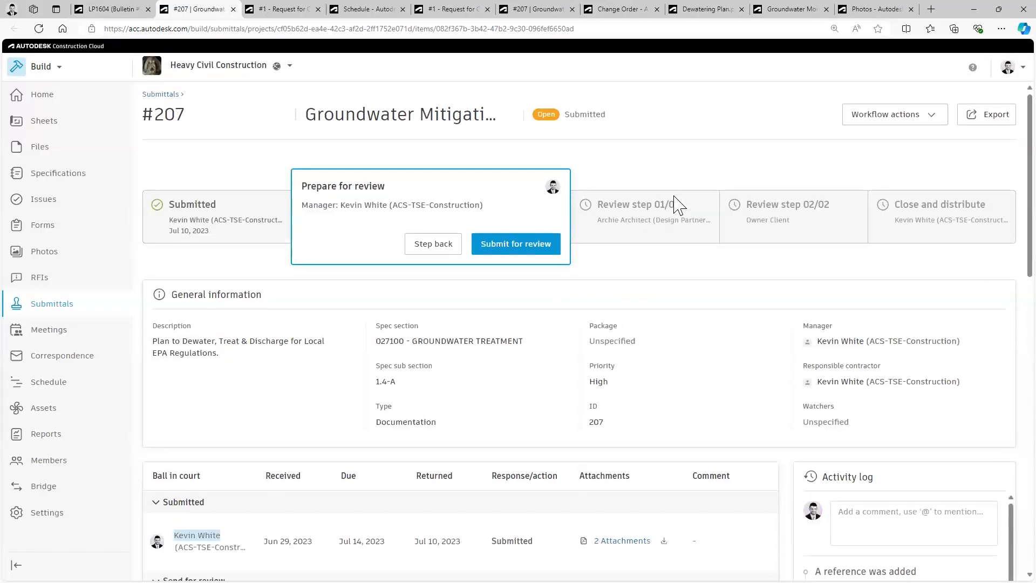
- Return to sheet LP1604 and start adding a form reference to the SOE Groundwater Infiltration issue
{"action": "scroll", "coordinate": [674, 206], "scroll_direction": "up", "scroll_amount": 3}
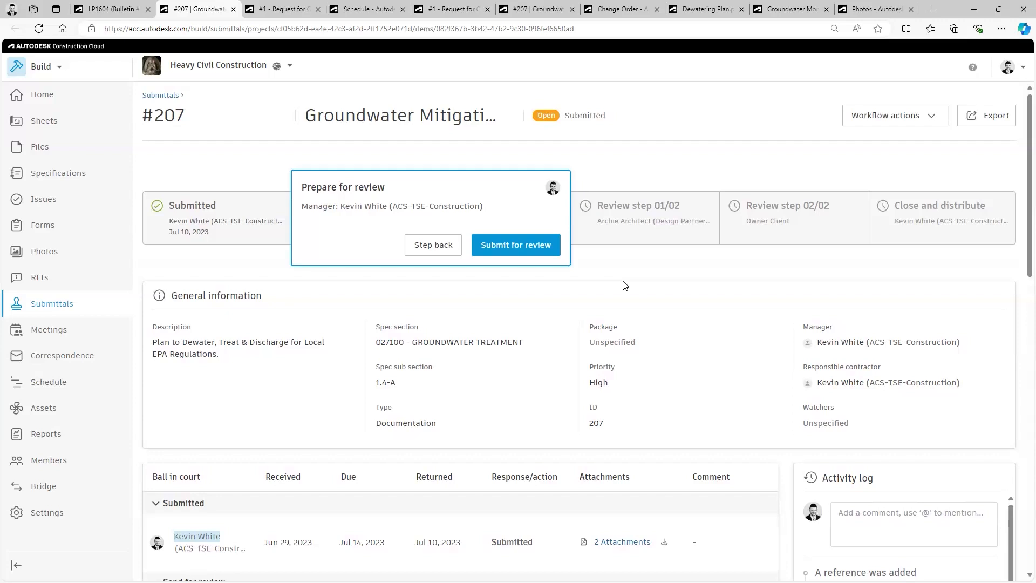
{"action": "left_click", "coordinate": [106, 10]}
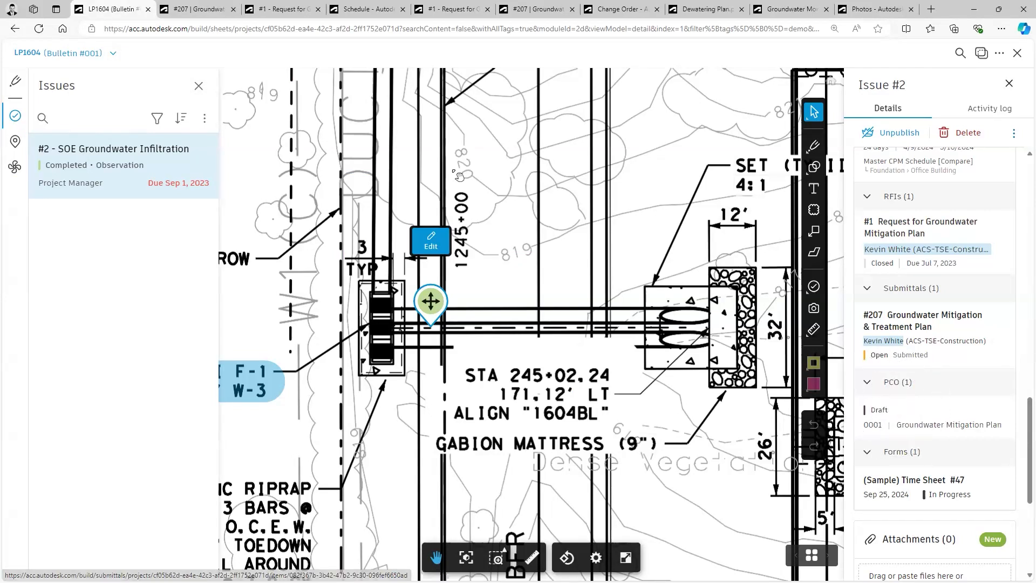
{"action": "scroll", "coordinate": [949, 363], "scroll_direction": "up", "scroll_amount": 5}
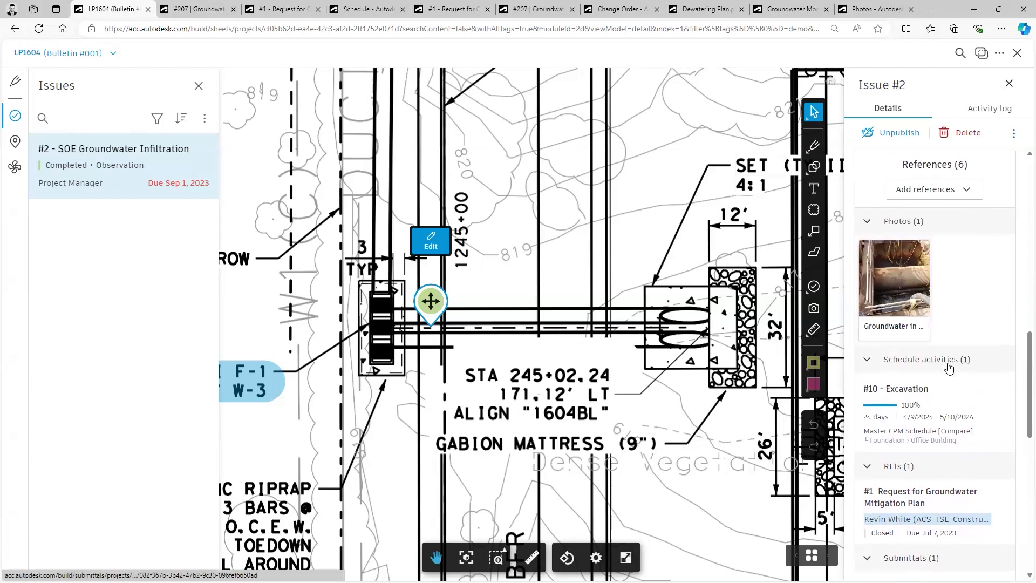
{"action": "left_click", "coordinate": [965, 191]}
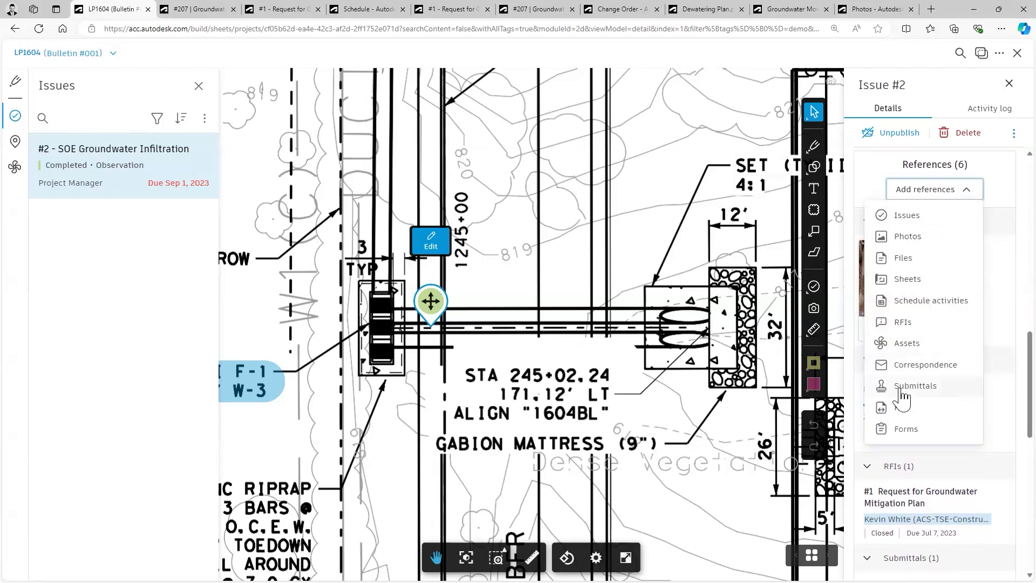
{"action": "left_click", "coordinate": [905, 430]}
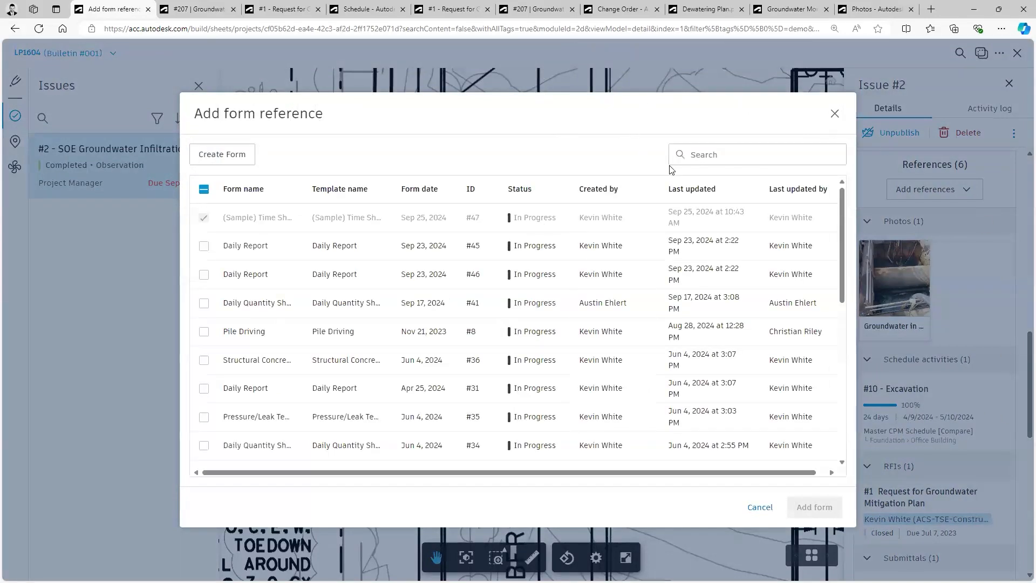
- Create a new form from the (Sample) Time Sheet template, searching the templates for "tim"
{"action": "left_click", "coordinate": [195, 156]}
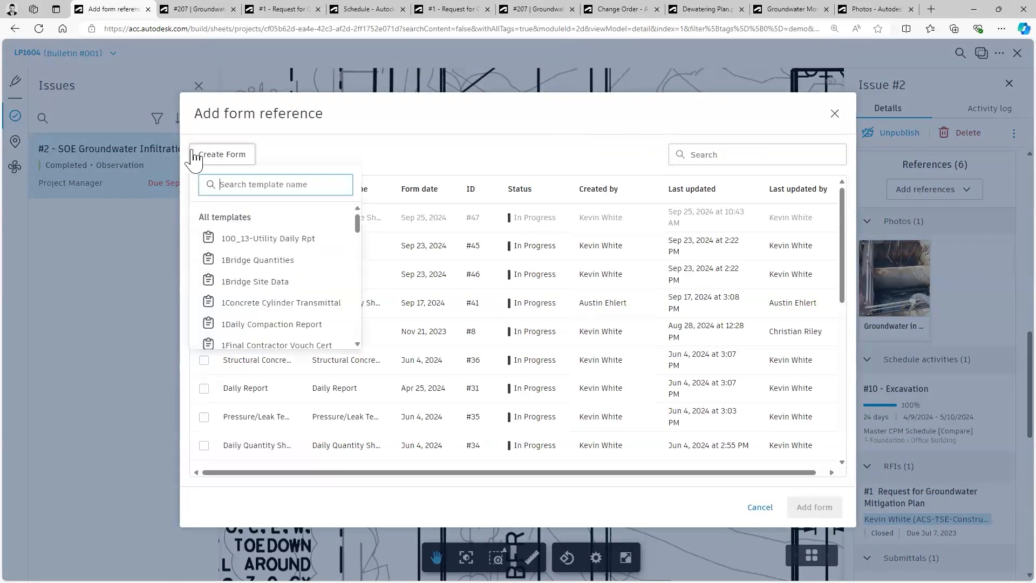
{"action": "left_click", "coordinate": [284, 185]}
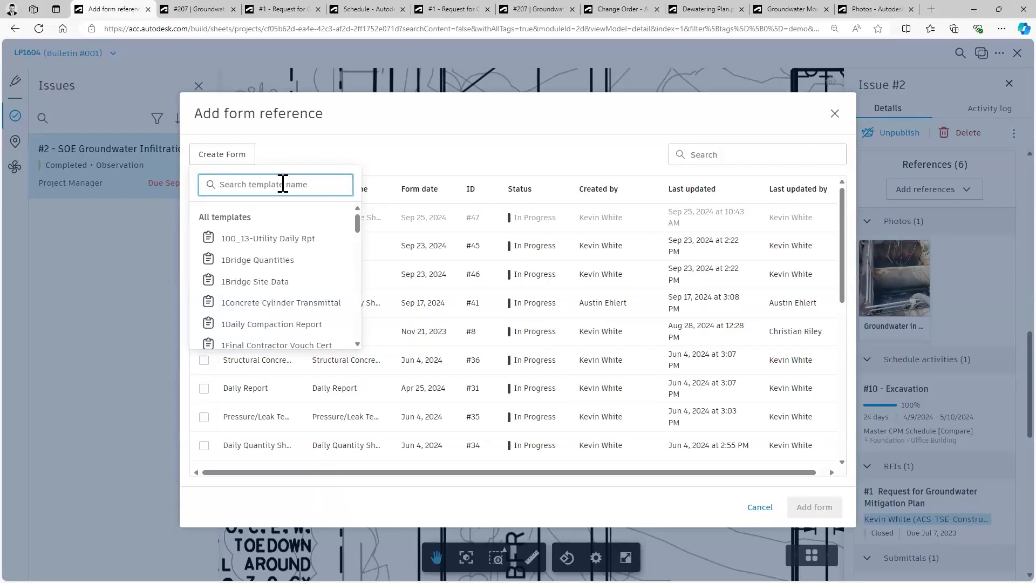
{"action": "type", "text": "tim"}
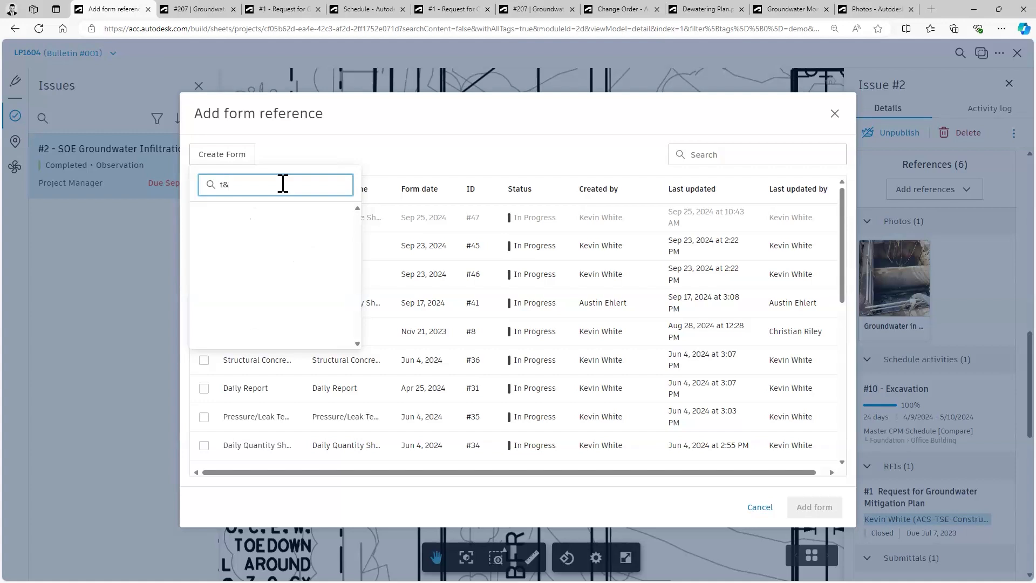
{"action": "left_click", "coordinate": [294, 240]}
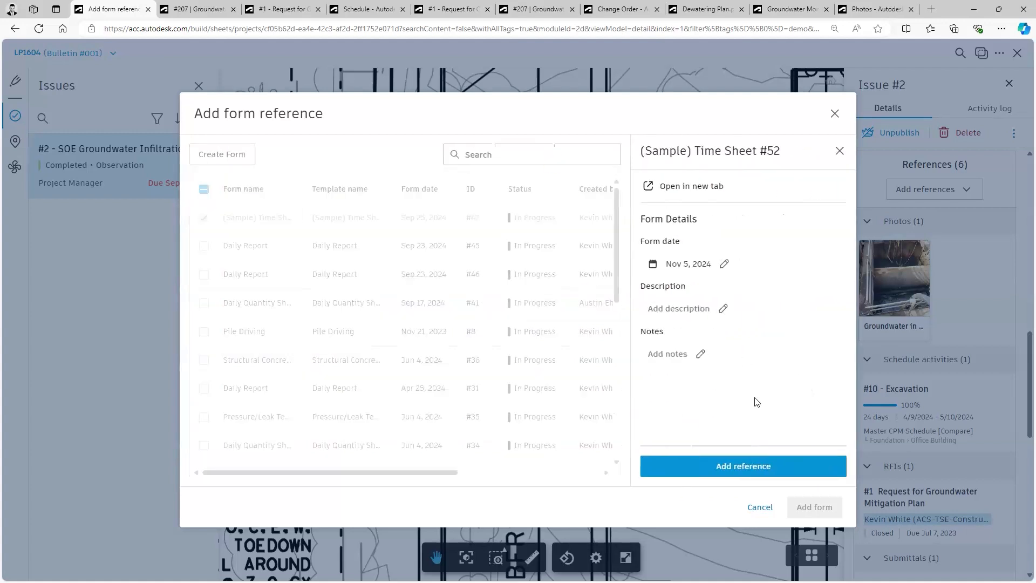
- Give the new time sheet the description "Groundwater Mitigation" and add it as a reference to the issue
{"action": "left_click", "coordinate": [688, 308]}
{"action": "type", "text": "Groundwater"}
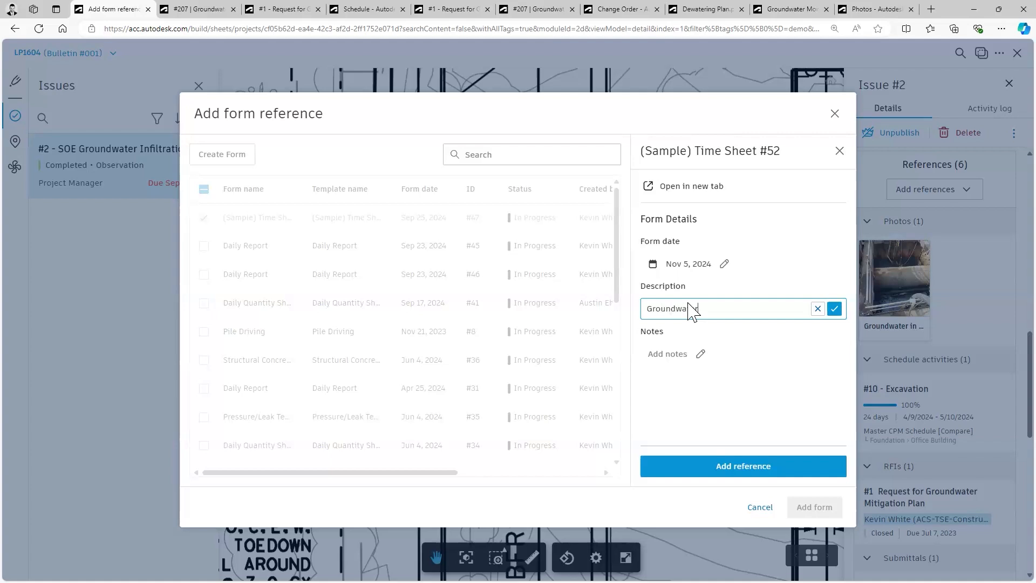
{"action": "type", "text": " Mitigation"}
{"action": "key", "text": "Return"}
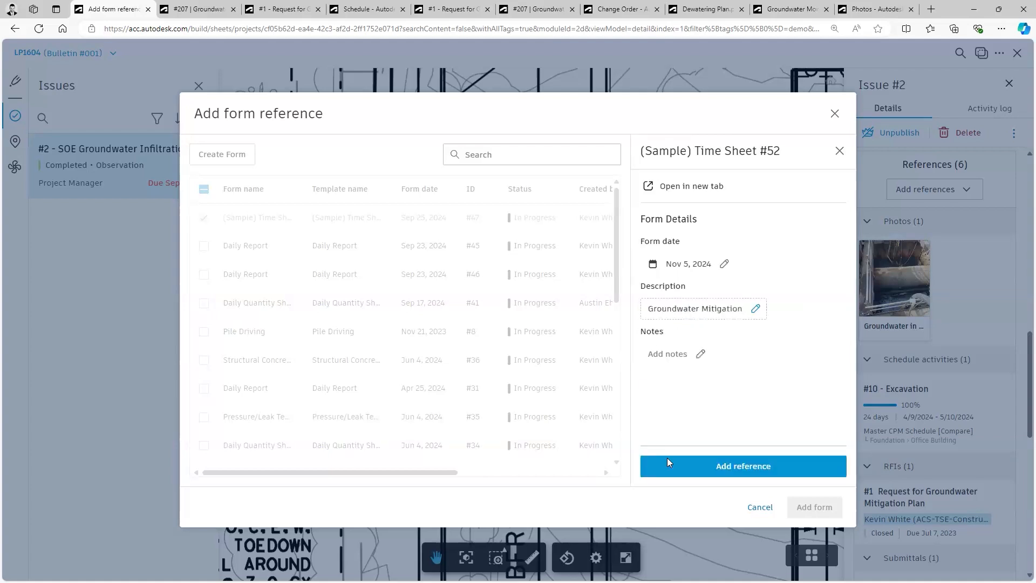
{"action": "left_click", "coordinate": [692, 467]}
- Open the newly added time sheet dated Nov 5, 2024 from the issue's form references
{"action": "scroll", "coordinate": [902, 529], "scroll_direction": "down", "scroll_amount": 1}
{"action": "scroll", "coordinate": [903, 529], "scroll_direction": "down", "scroll_amount": 10}
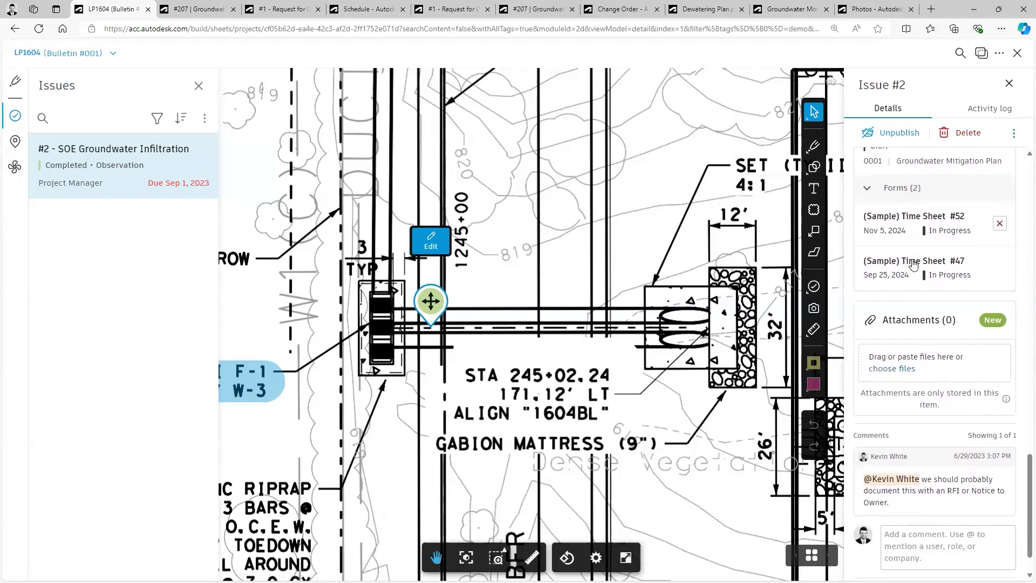
{"action": "left_click", "coordinate": [910, 231]}
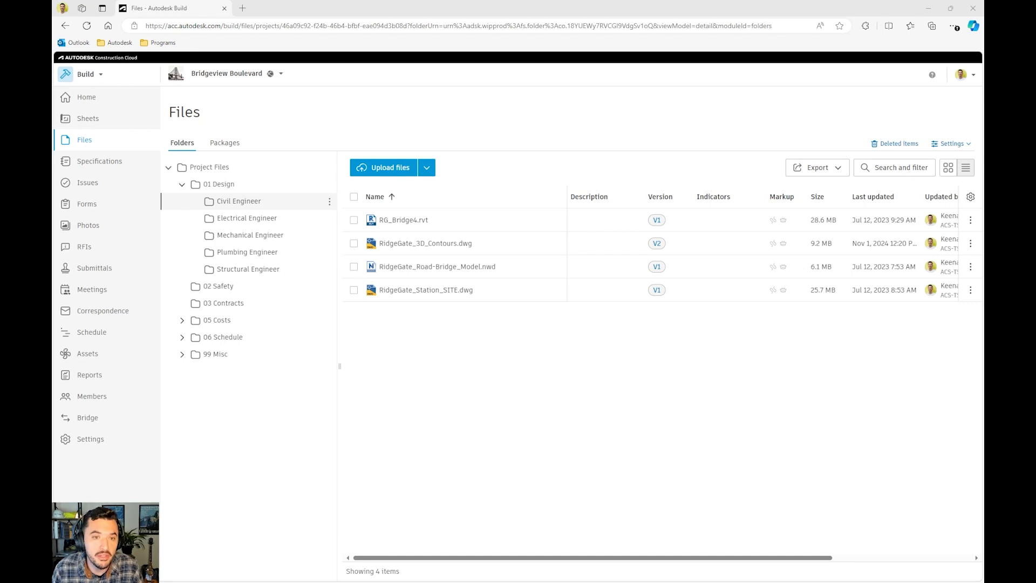
- View the Bridgeview Boulevard project's Civil Engineer folder in Civil 3D and return to the same folder in Autodesk Build
{"action": "key", "text": "alt+Tab"}
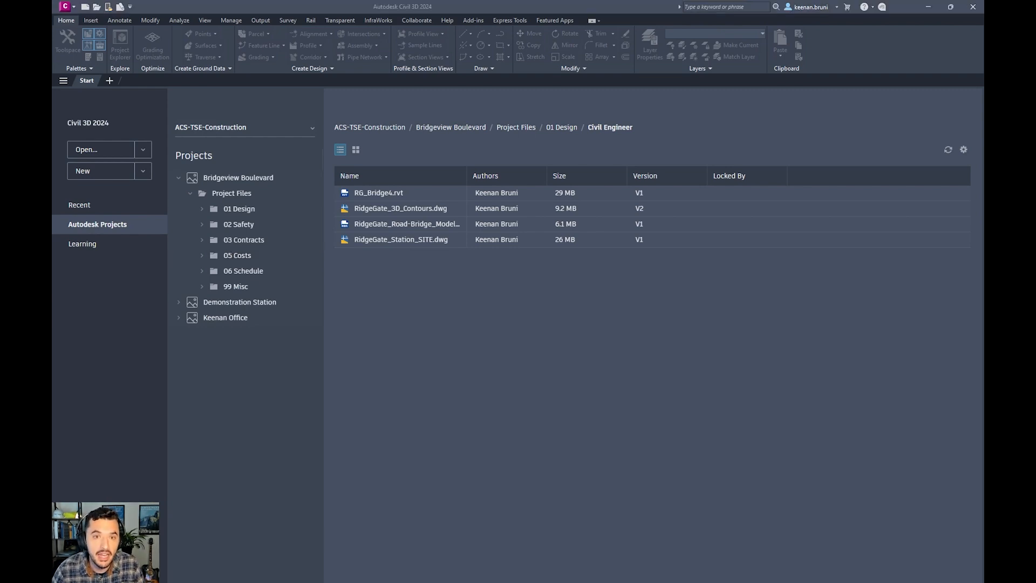
{"action": "key", "text": "alt+Tab"}
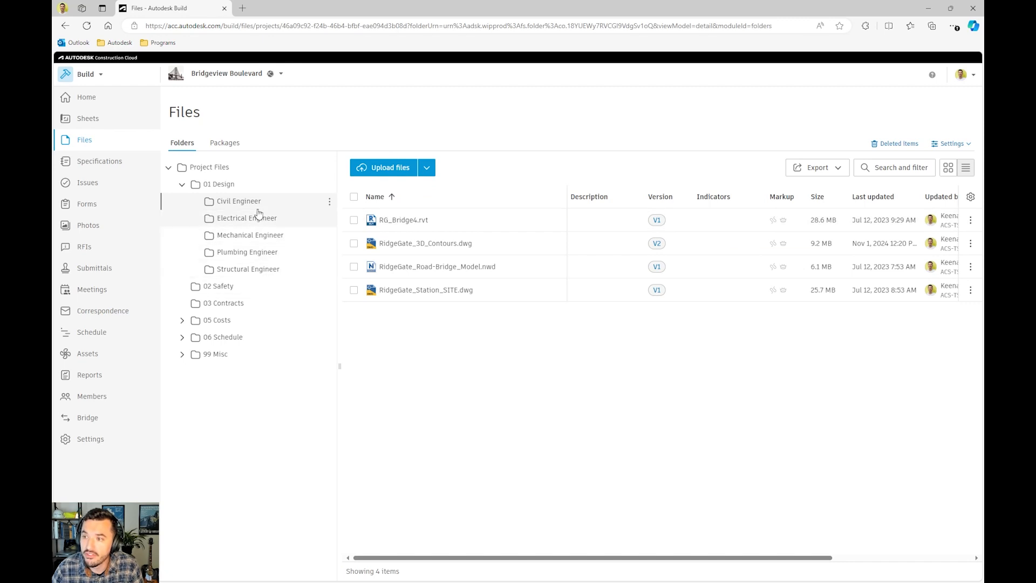
- Inspect the contours and available issue types in RidgeGate_3D_Contours.dwg from the Civil Engineer folder, and close the drawing
{"action": "left_click", "coordinate": [441, 244]}
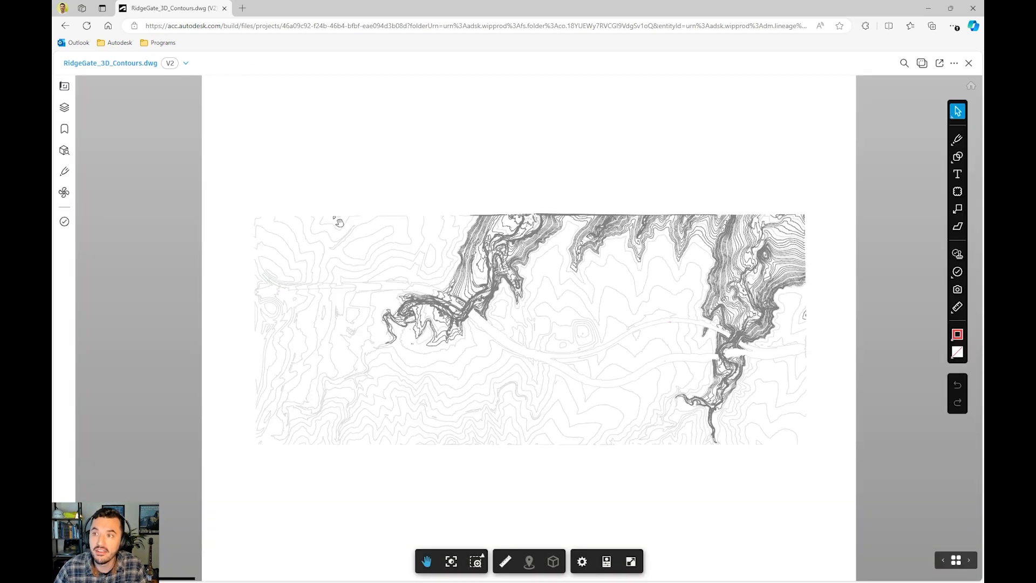
{"action": "scroll", "coordinate": [328, 322], "scroll_direction": "up", "scroll_amount": 2}
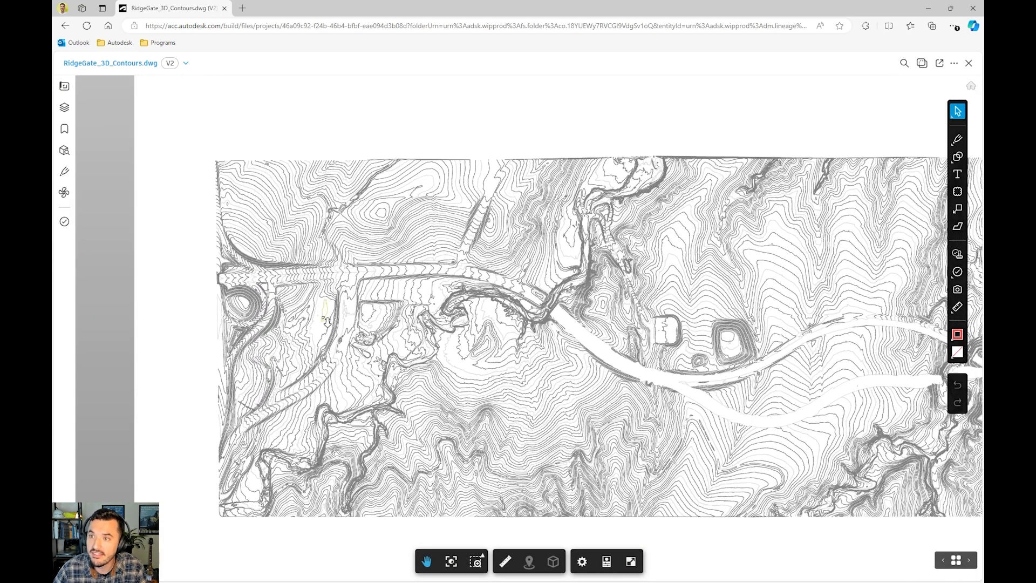
{"action": "scroll", "coordinate": [325, 317], "scroll_direction": "up", "scroll_amount": 4}
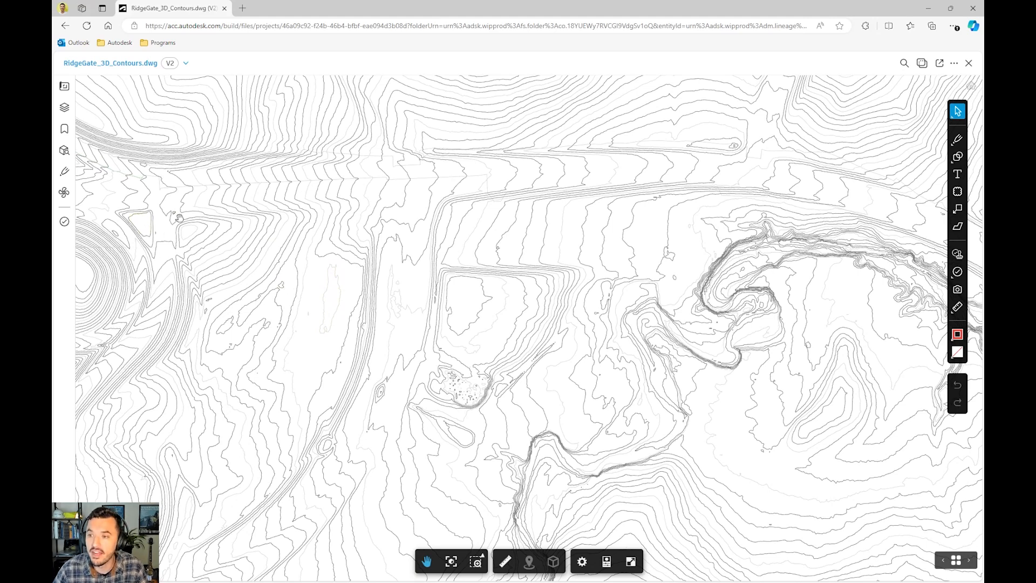
{"action": "scroll", "coordinate": [172, 216], "scroll_direction": "up", "scroll_amount": 4}
{"action": "left_click_drag", "start_coordinate": [162, 225], "coordinate": [236, 204]}
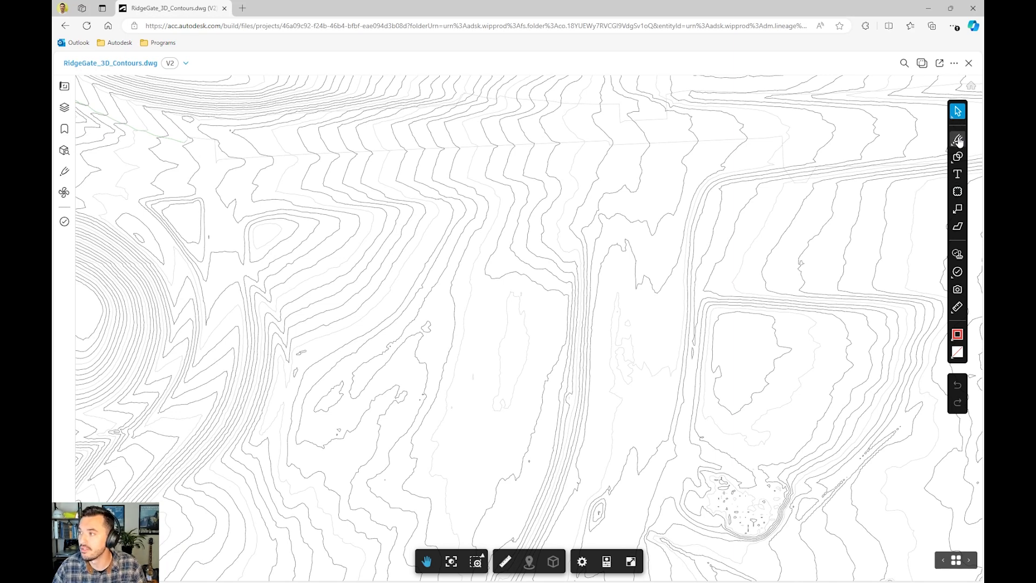
{"action": "left_click", "coordinate": [958, 272]}
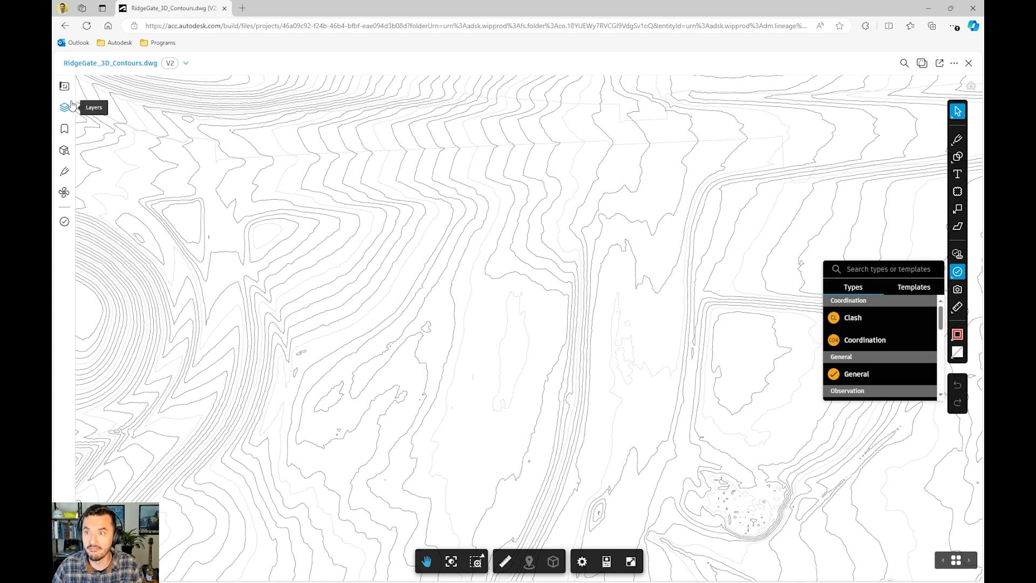
{"action": "left_click", "coordinate": [969, 63]}
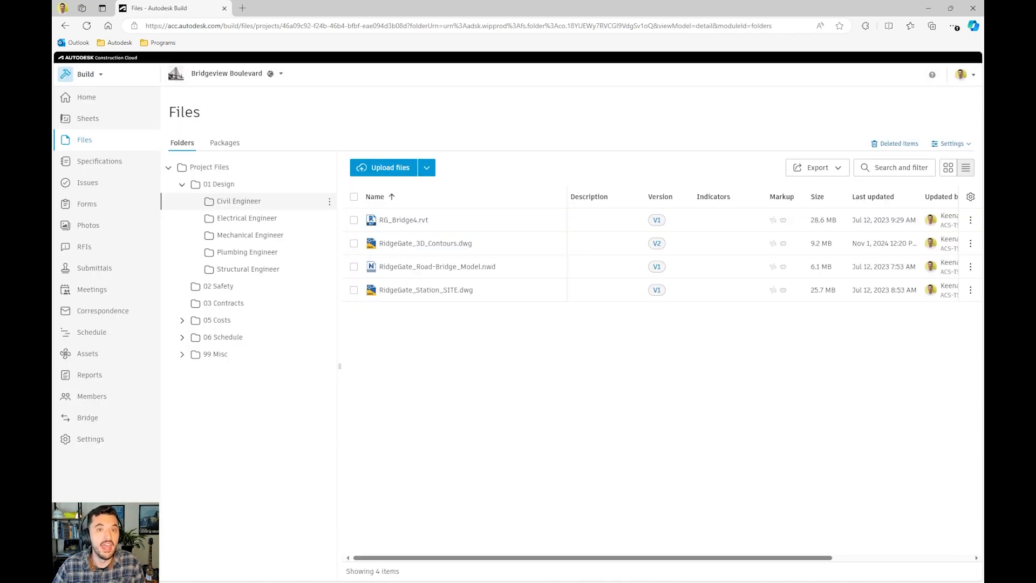